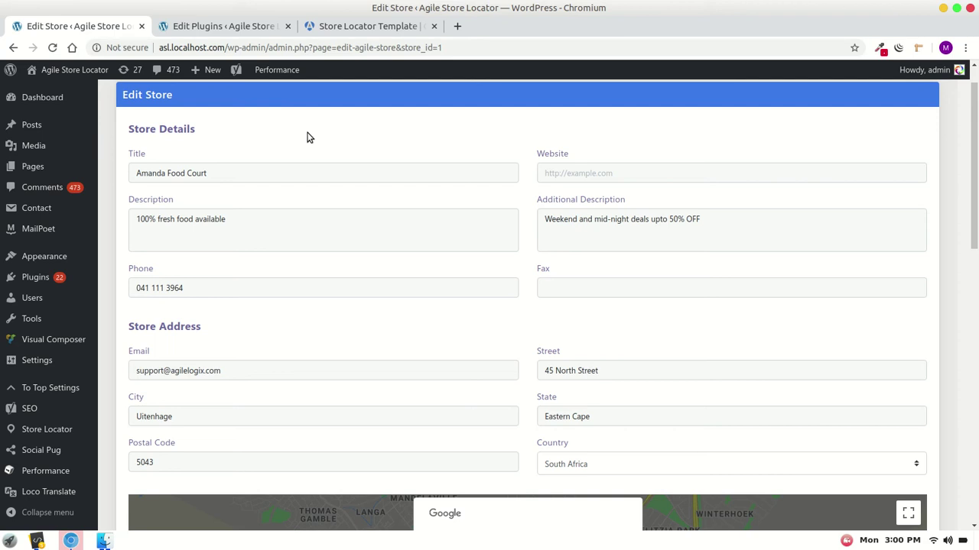
# Check the store's Description and Additional Description fields, then go to the Plugin Editor
pyautogui.click(328, 221)
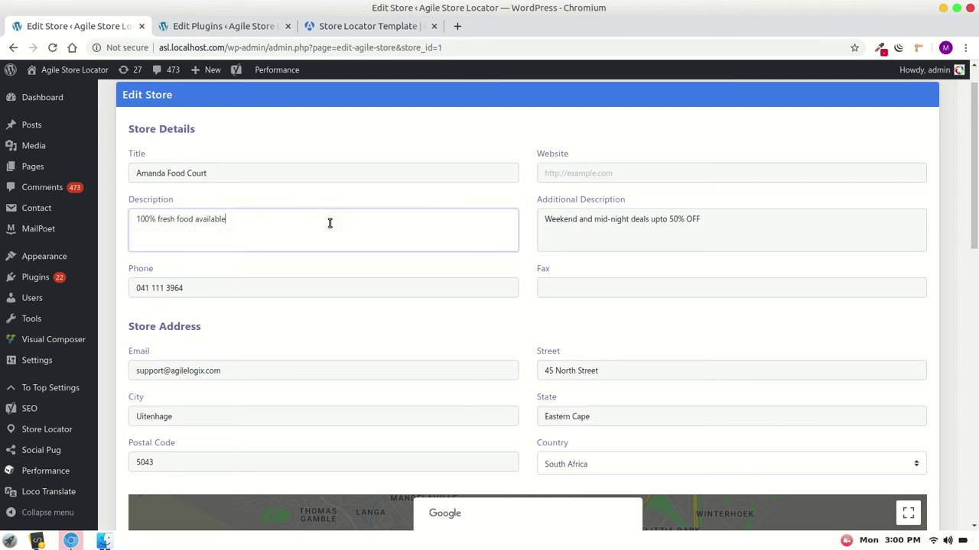
pyautogui.click(568, 229)
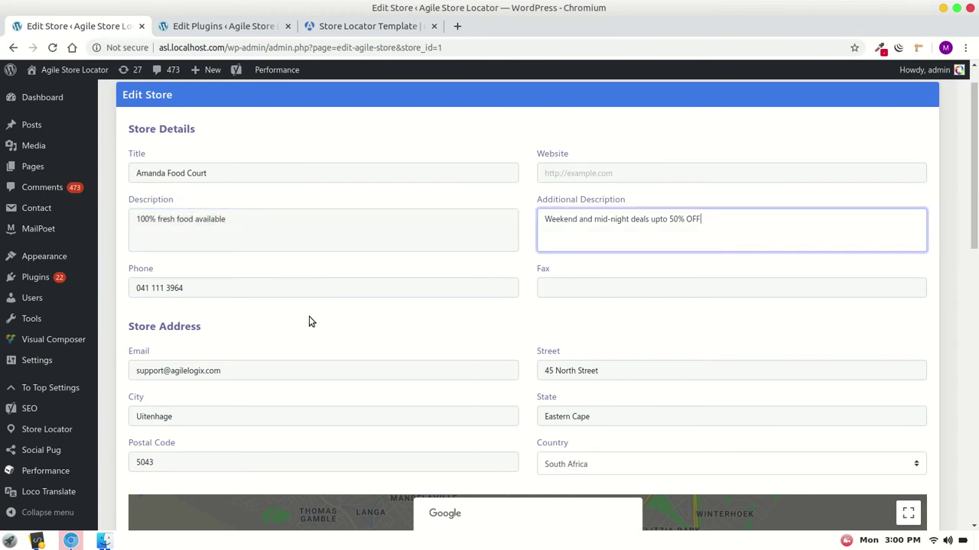
pyautogui.scroll(-2, 309, 321)
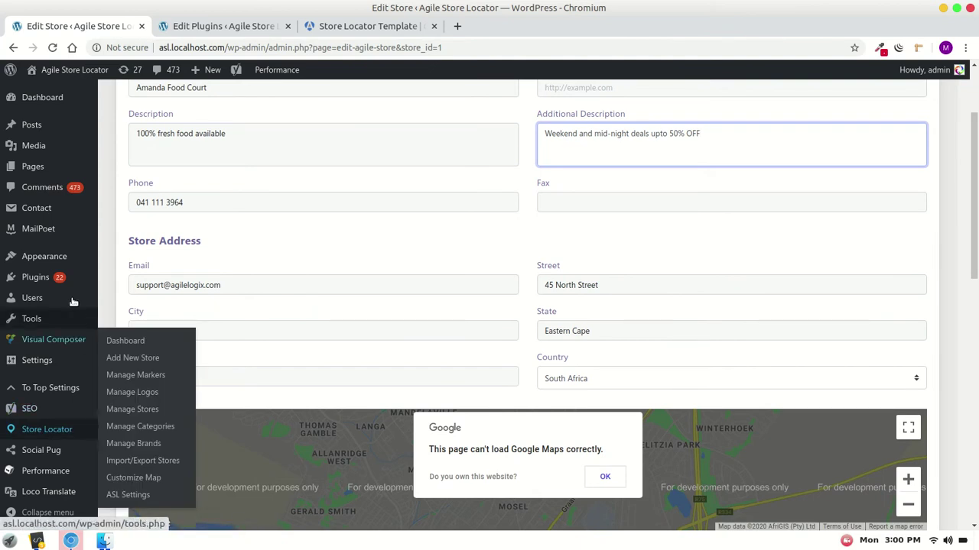
pyautogui.moveTo(36, 277)
pyautogui.click(122, 314)
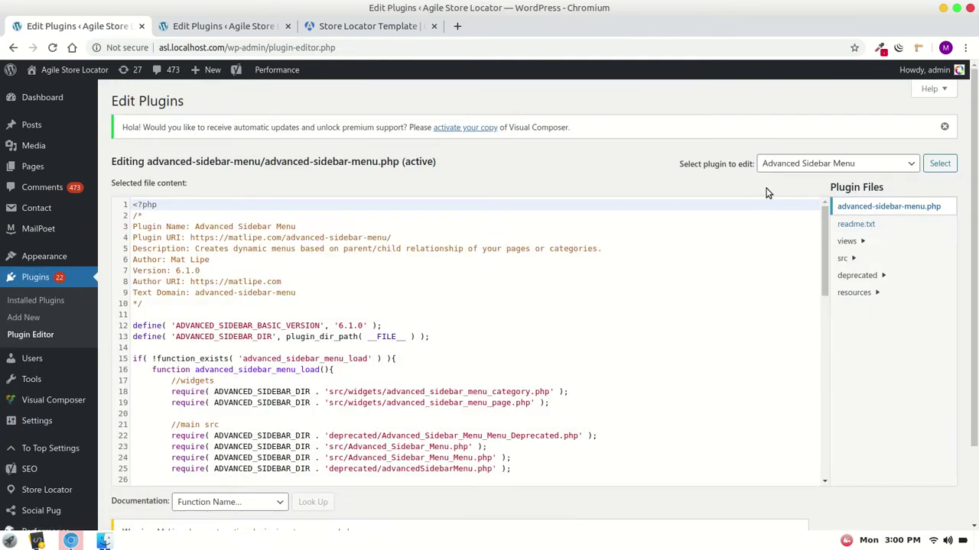
# Load Agile Store Locator in the plugin editor and expand its public > partials folder
pyautogui.click(811, 167)
pyautogui.click(730, 191)
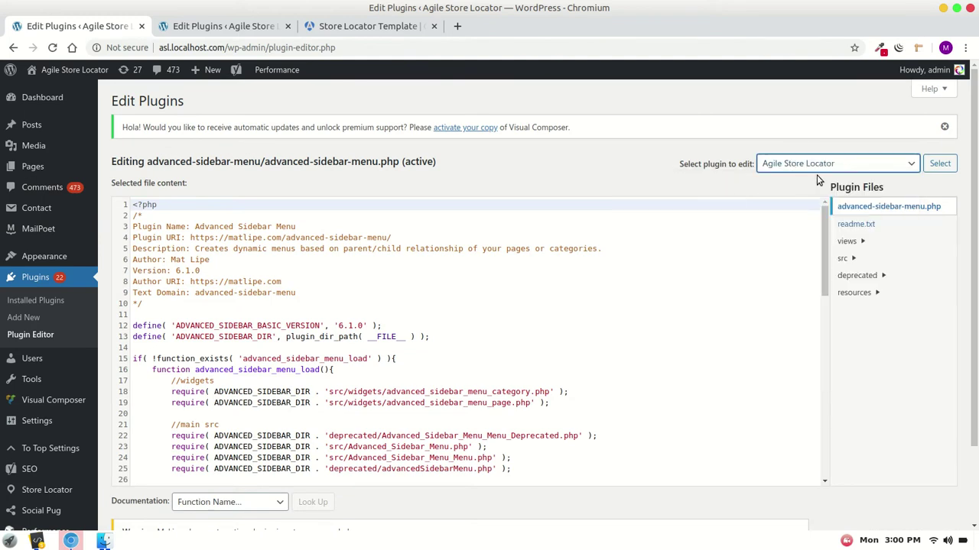
pyautogui.click(938, 163)
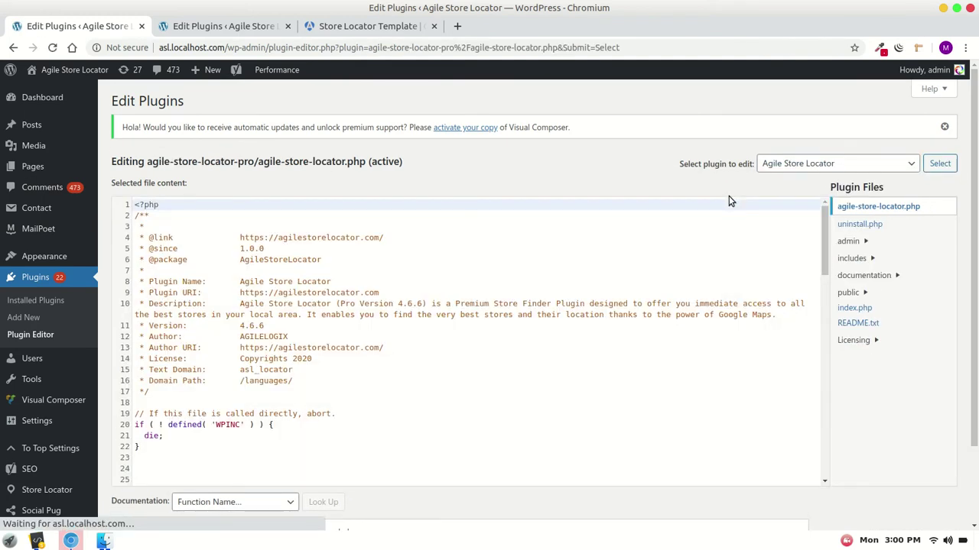
pyautogui.click(860, 297)
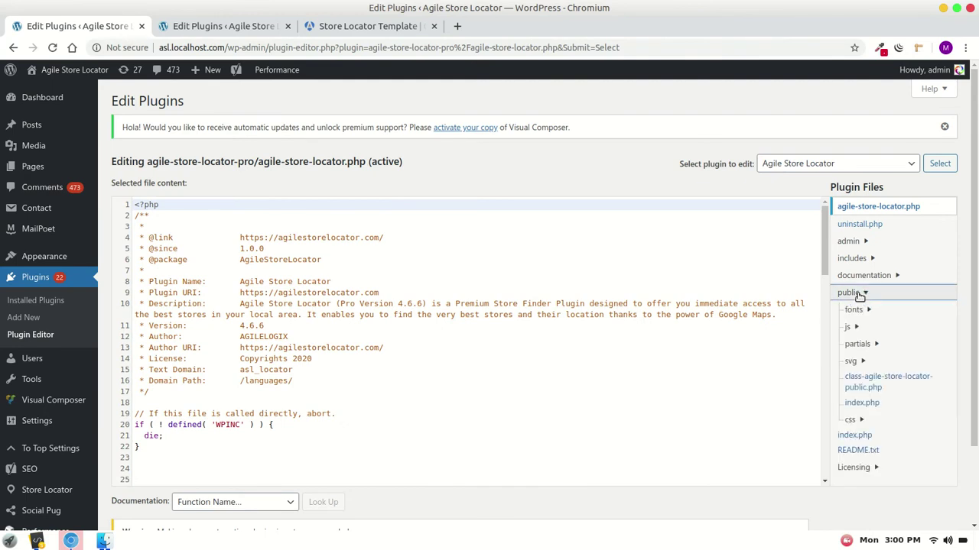
pyautogui.click(857, 344)
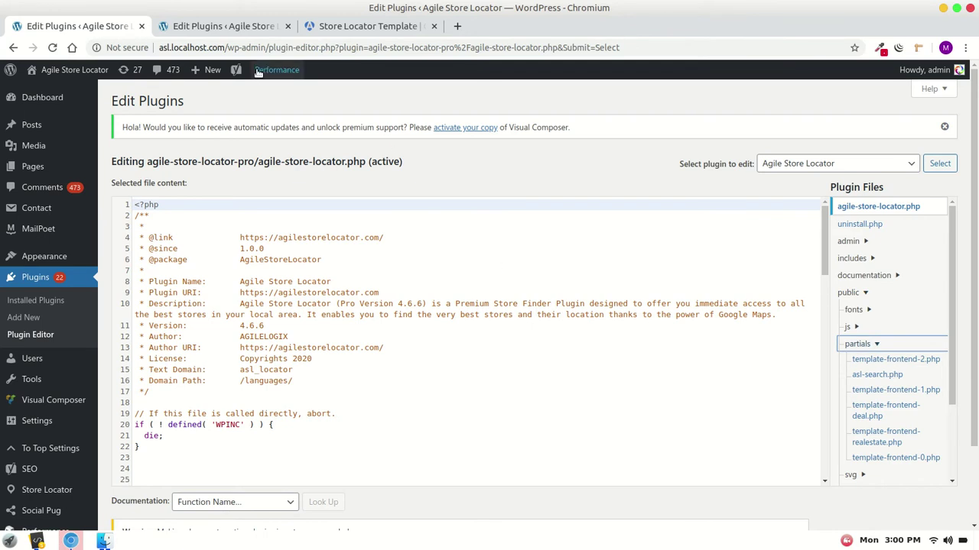
pyautogui.click(342, 31)
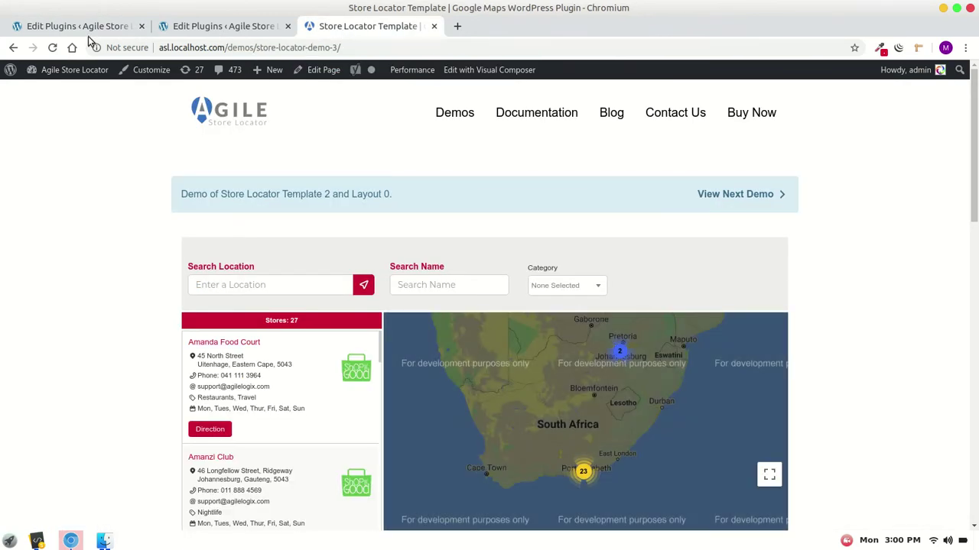
pyautogui.click(87, 27)
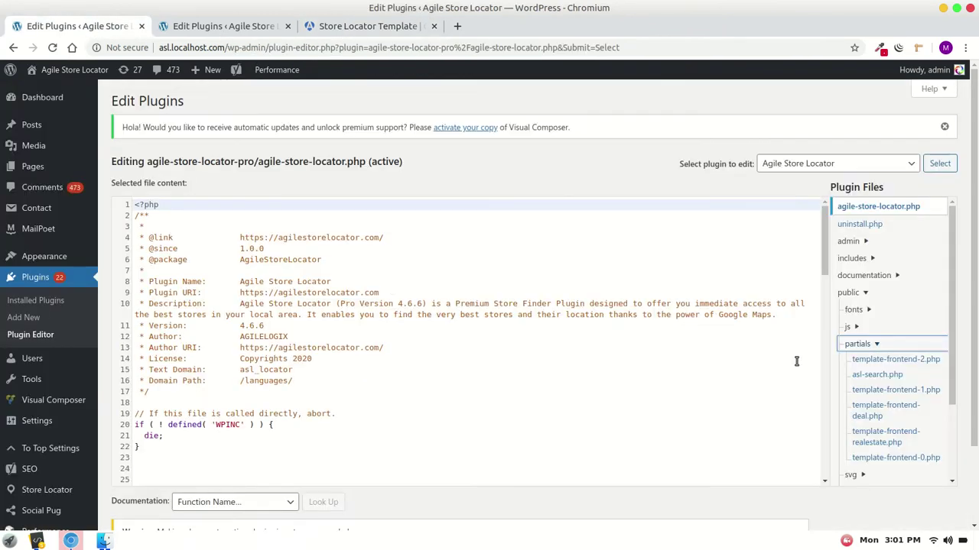
# Open template-frontend-0.php and scroll down to the tmpl_list_item store list script
pyautogui.click(894, 458)
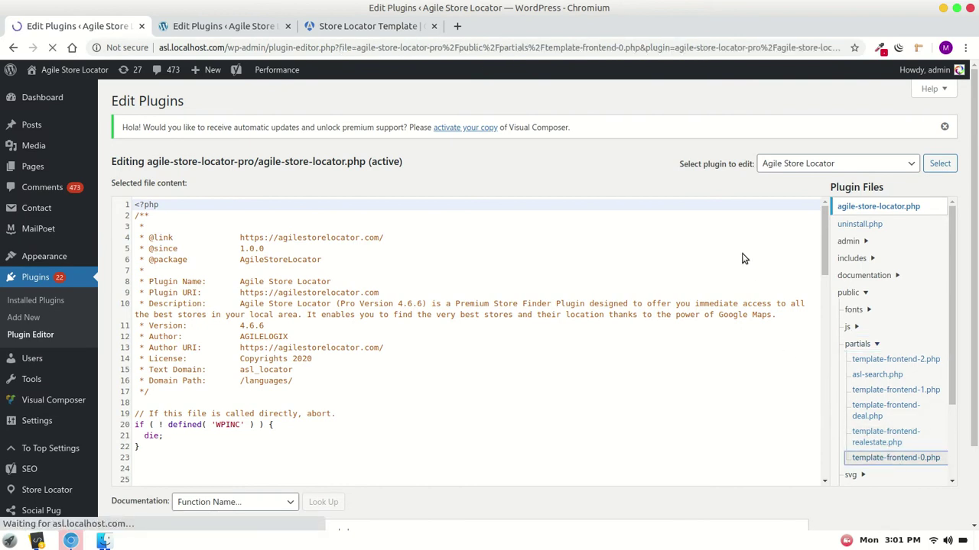
pyautogui.scroll(-2, 629, 162)
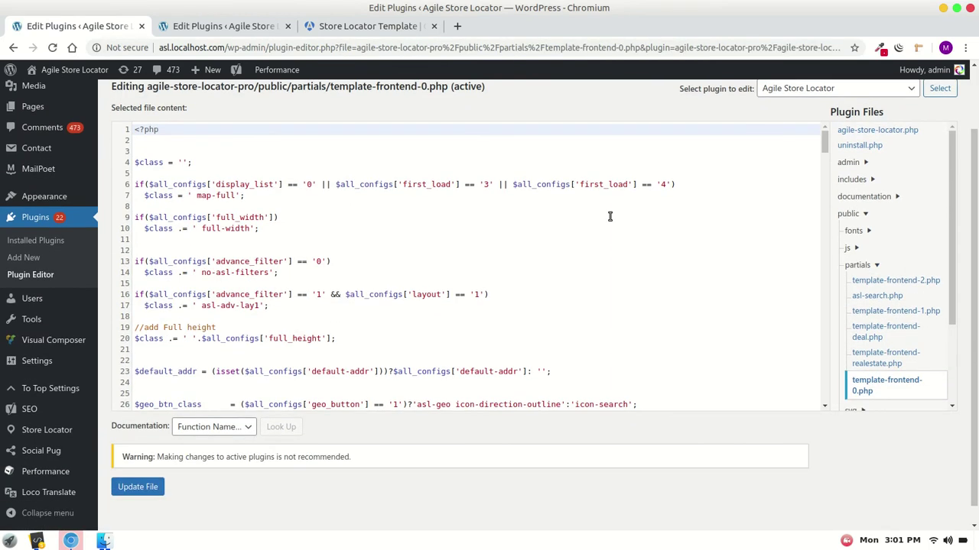
pyautogui.scroll(-14, 610, 216)
pyautogui.scroll(-8, 609, 217)
pyautogui.scroll(-7, 610, 217)
pyautogui.scroll(-8, 609, 217)
pyautogui.scroll(-3, 610, 216)
pyautogui.scroll(-7, 609, 216)
pyautogui.scroll(-6, 609, 216)
pyautogui.scroll(-8, 609, 216)
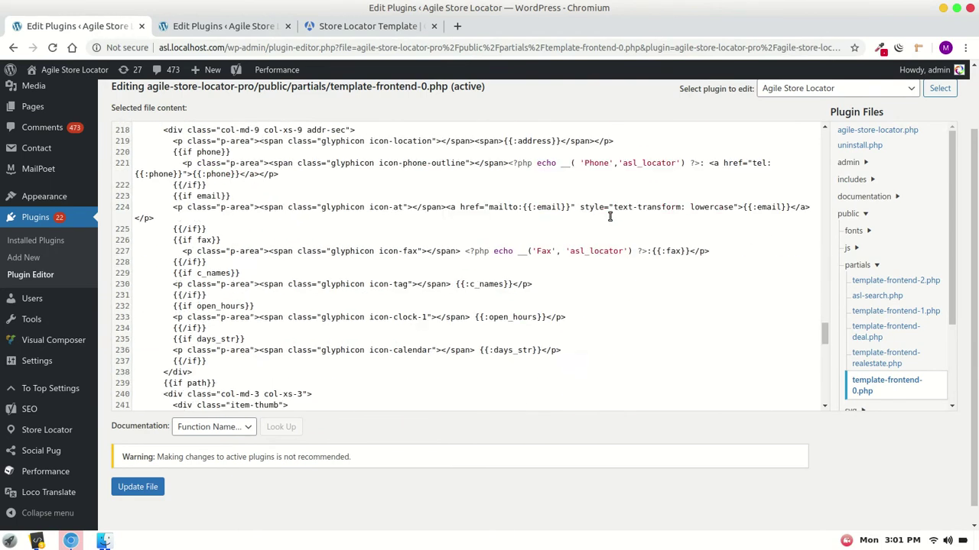
pyautogui.scroll(2, 609, 216)
pyautogui.scroll(2, 609, 217)
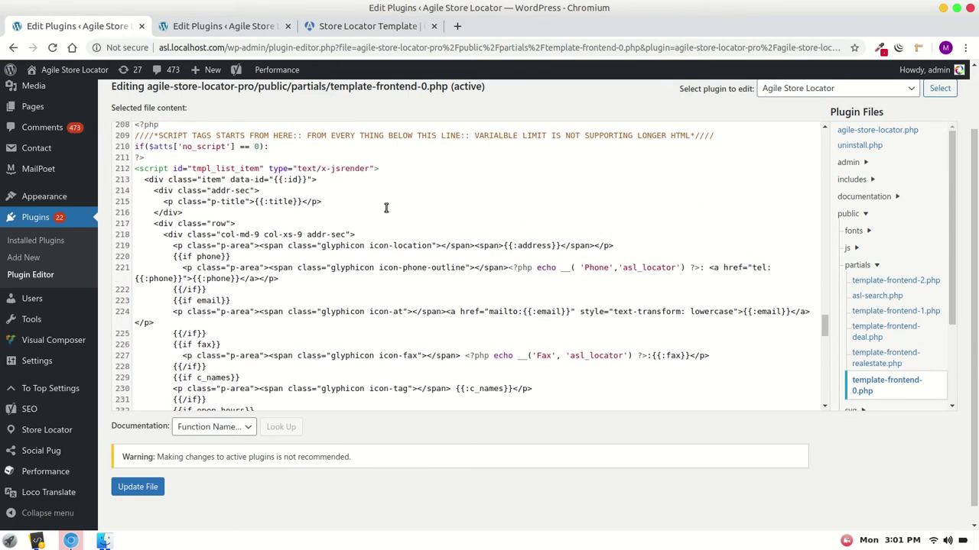
# Look over the asl_too_tip info box block, then place the cursor at the end of line 237
pyautogui.click(262, 181)
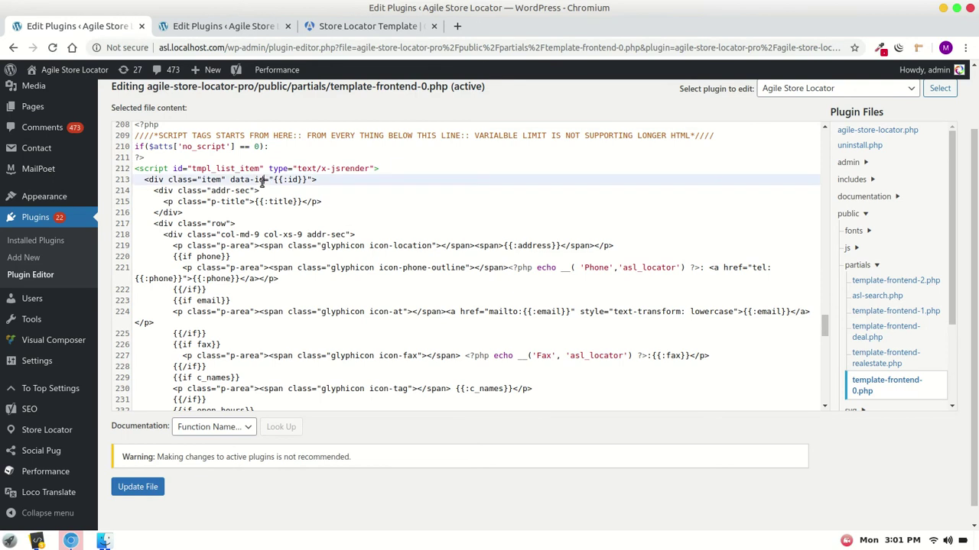
pyautogui.scroll(-3, 260, 181)
pyautogui.scroll(-3, 260, 181)
pyautogui.scroll(-3, 260, 183)
pyautogui.scroll(-3, 259, 186)
pyautogui.click(206, 297)
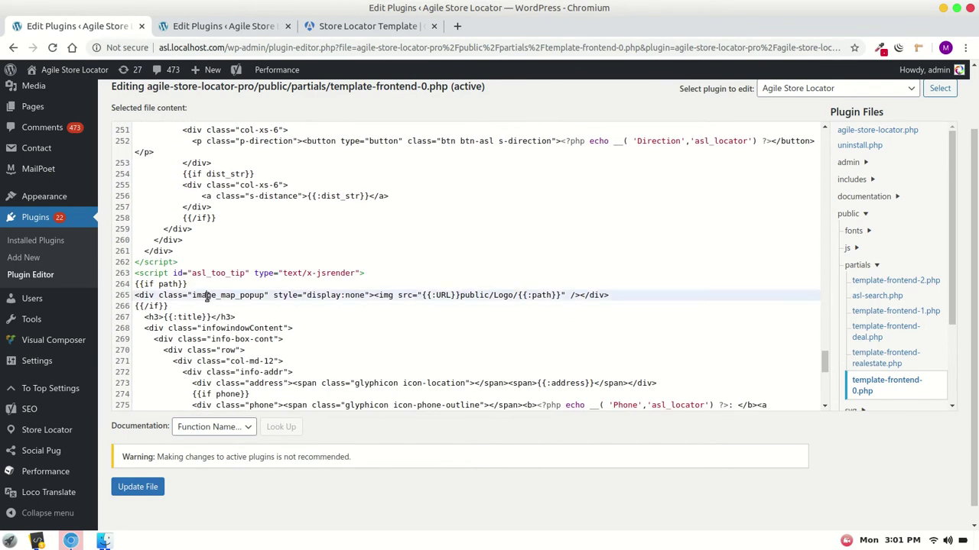
pyautogui.scroll(2, 240, 306)
pyautogui.scroll(5, 240, 306)
pyautogui.scroll(2, 240, 306)
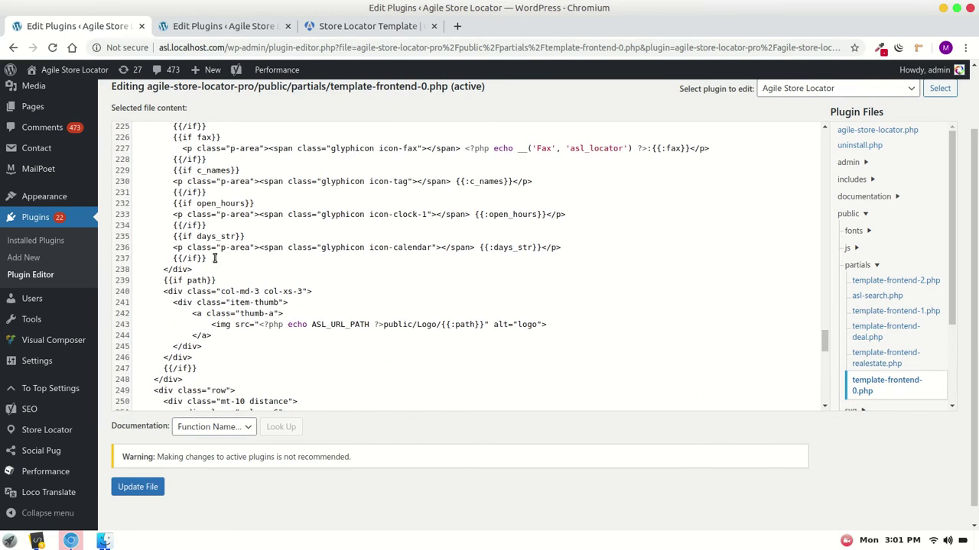
pyautogui.click(215, 259)
# After line 237, add an empty {{if description}} … {{/if}} conditional block
pyautogui.press('Return')
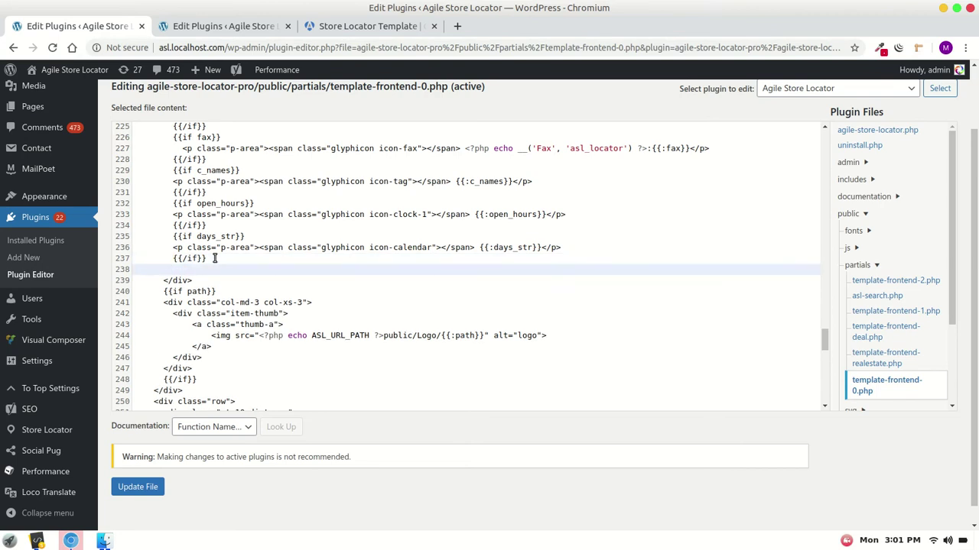
pyautogui.write('{{if description')
pyautogui.press('End')
pyautogui.press('Return')
pyautogui.write('{{/if')
pyautogui.press('Up')
pyautogui.hotkey('shift', 'End')
pyautogui.press('Down')
pyautogui.press('Up')
# Inside it, add a paragraph showing {{:description}} styled font-size:12px;color:red;margin-top:5px
pyautogui.press('Return')
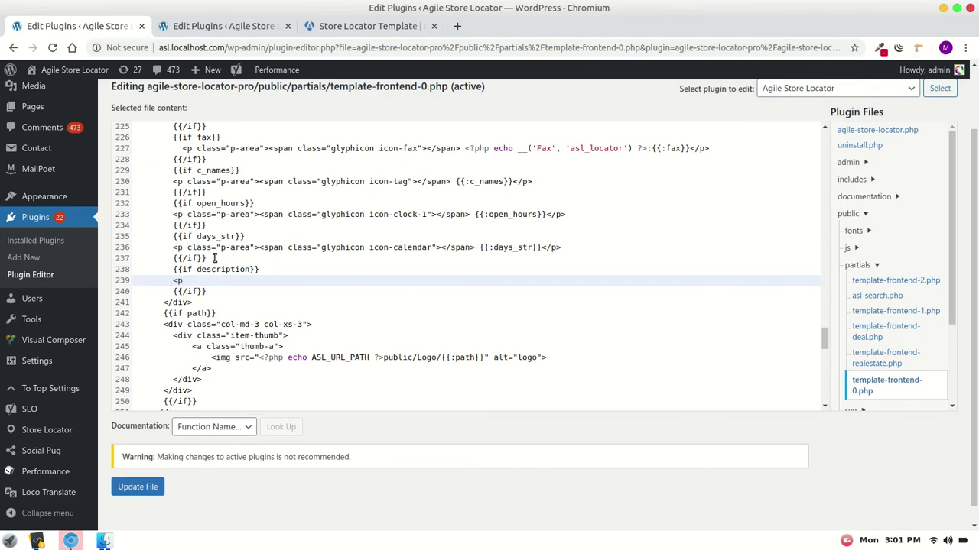
pyautogui.write('{{:description}}<')
pyautogui.hotkey('shift', 'Left')
pyautogui.hotkey('shift', 'Left')
pyautogui.hotkey('shift', 'Left')
pyautogui.hotkey('shift', 'Left')
pyautogui.hotkey('shift', 'Left')
pyautogui.hotkey('shift', 'Left')
pyautogui.hotkey('shift', 'Left')
pyautogui.press('Left')
pyautogui.write('style=""')
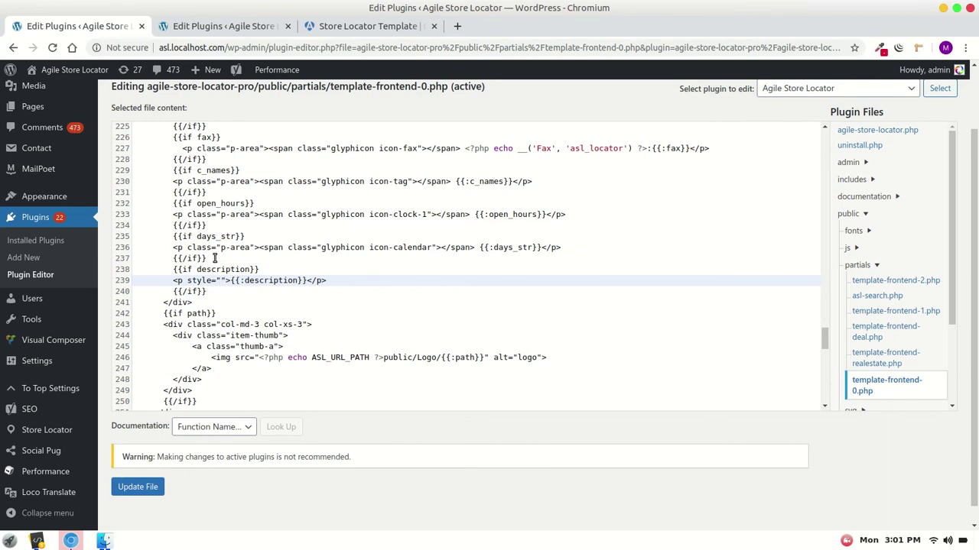
pyautogui.write('font-size:12px;')
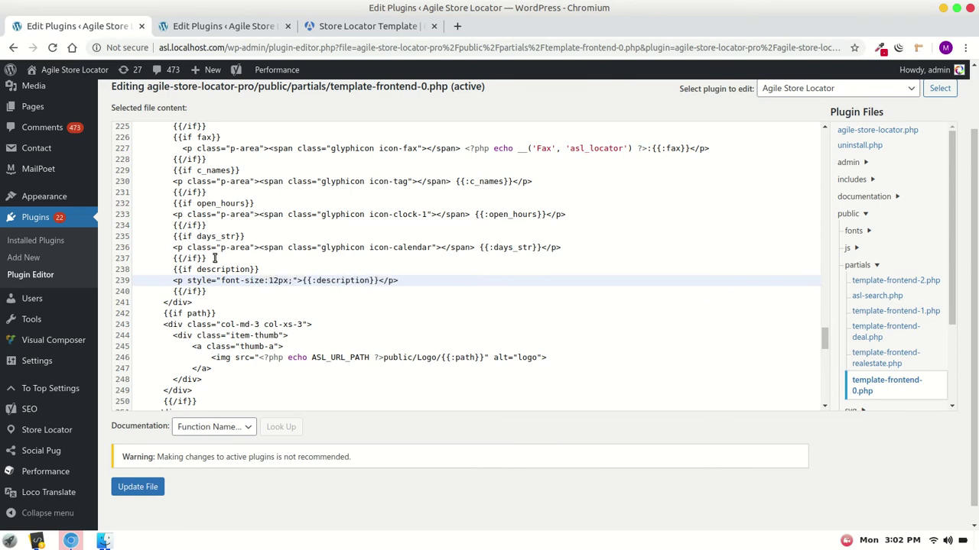
pyautogui.write('color:')
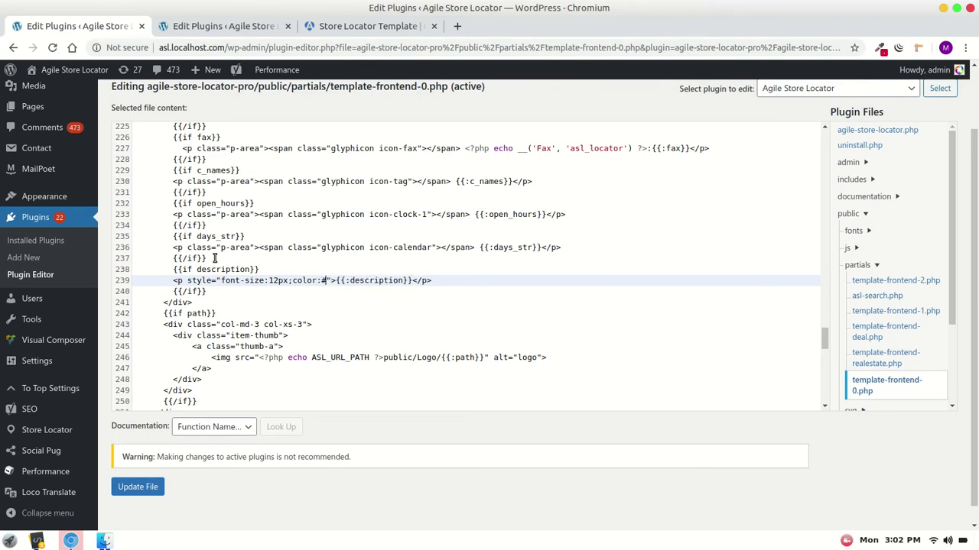
pyautogui.write('red;')
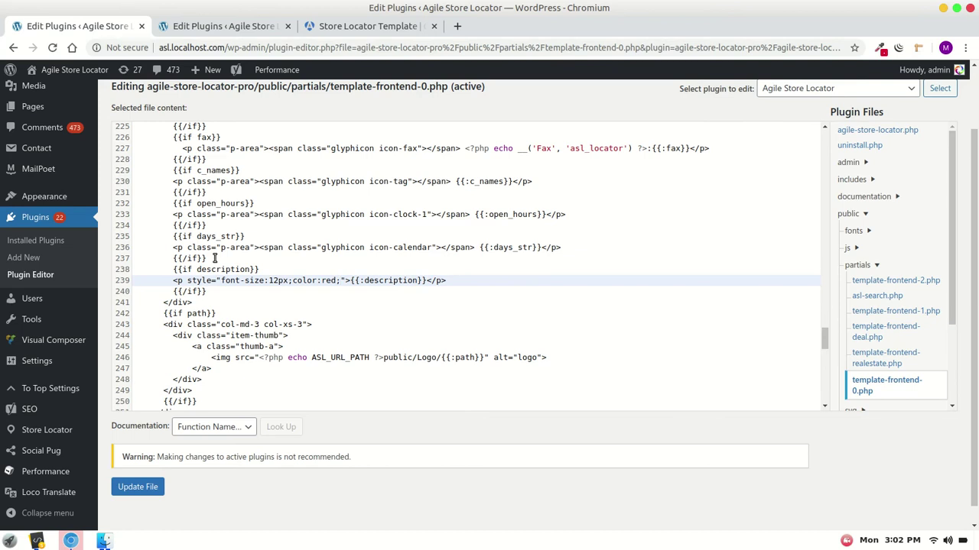
pyautogui.write('margin-top:')
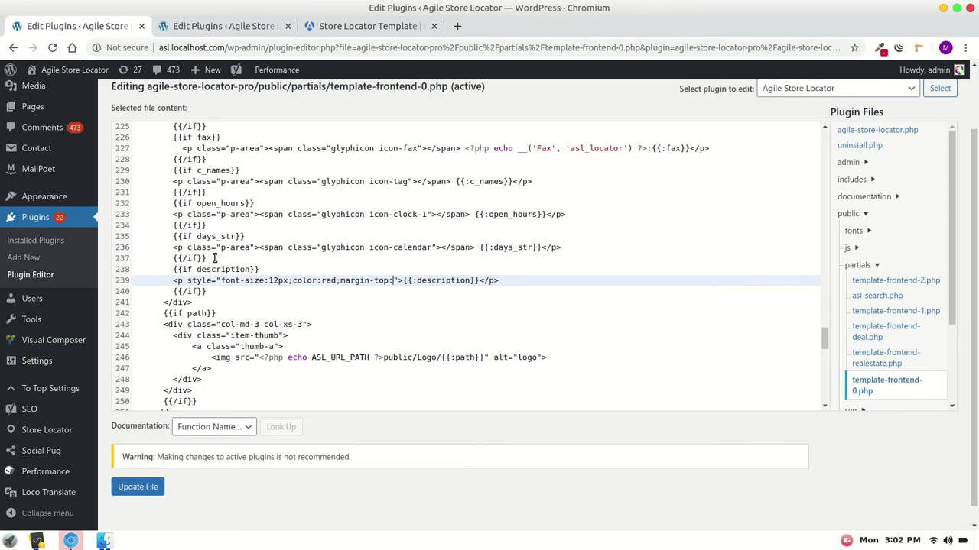
pyautogui.write('5')
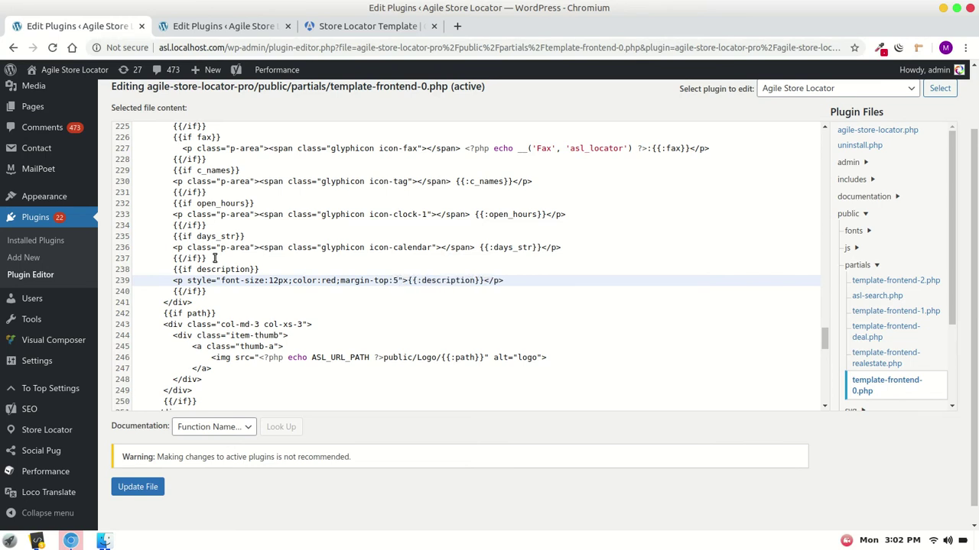
pyautogui.write('px')
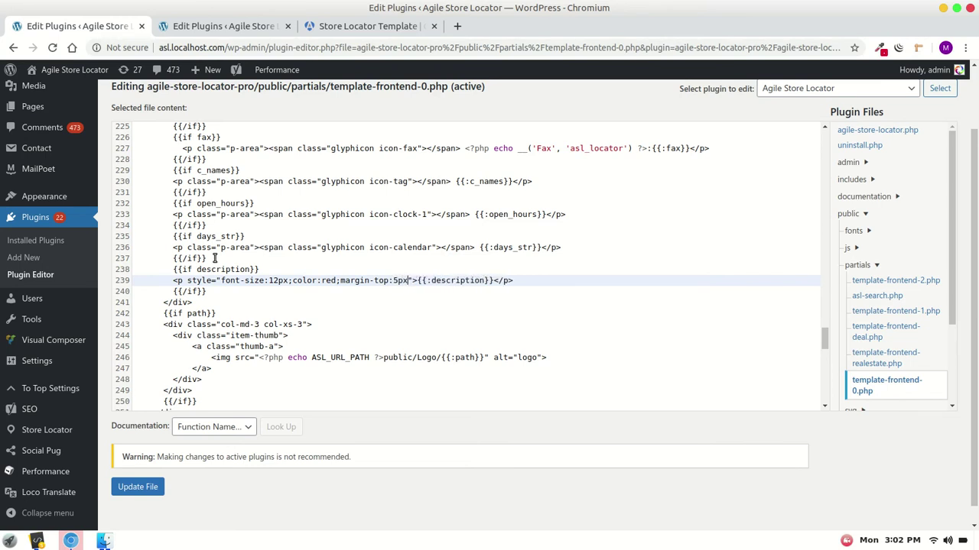
# Save template-frontend-0.php and reload the demo page to see the red descriptions
pyautogui.click(212, 293)
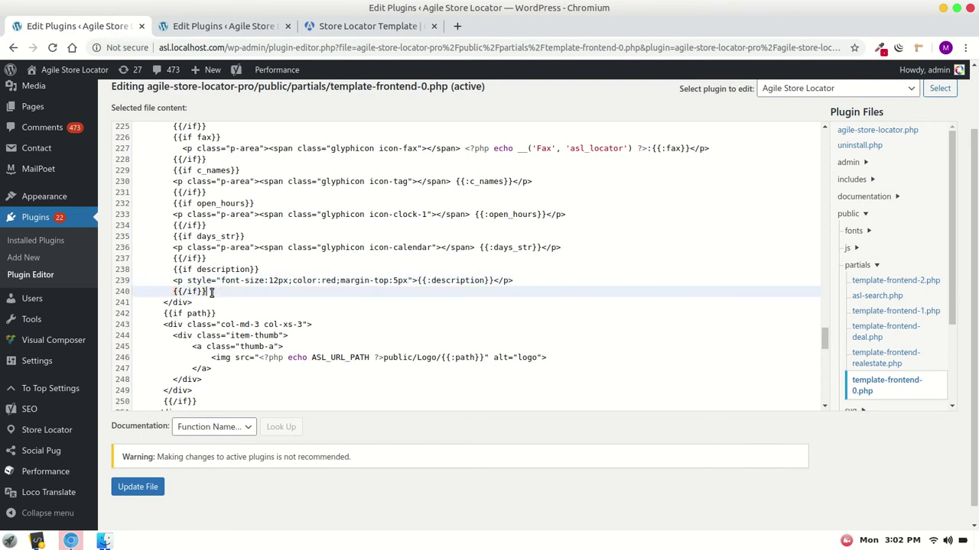
pyautogui.click(153, 486)
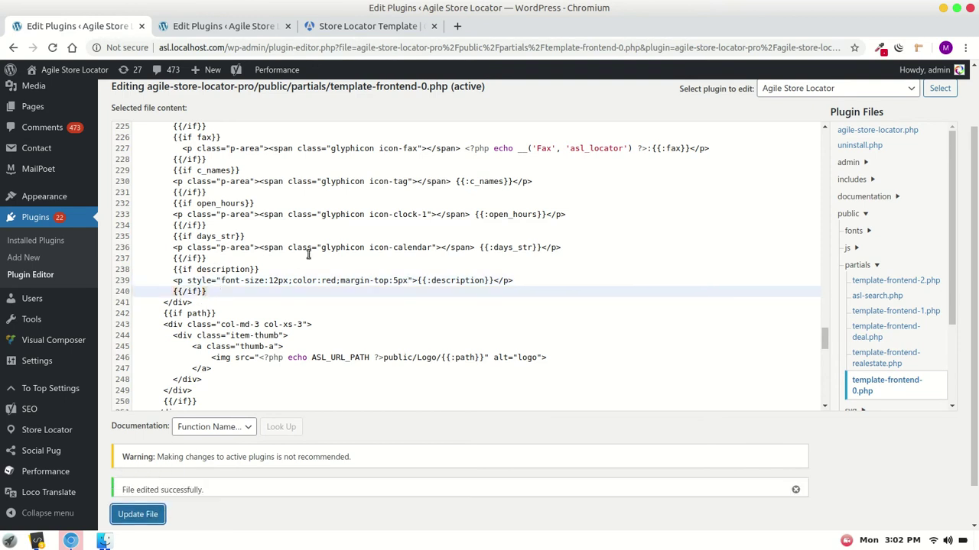
pyautogui.click(337, 27)
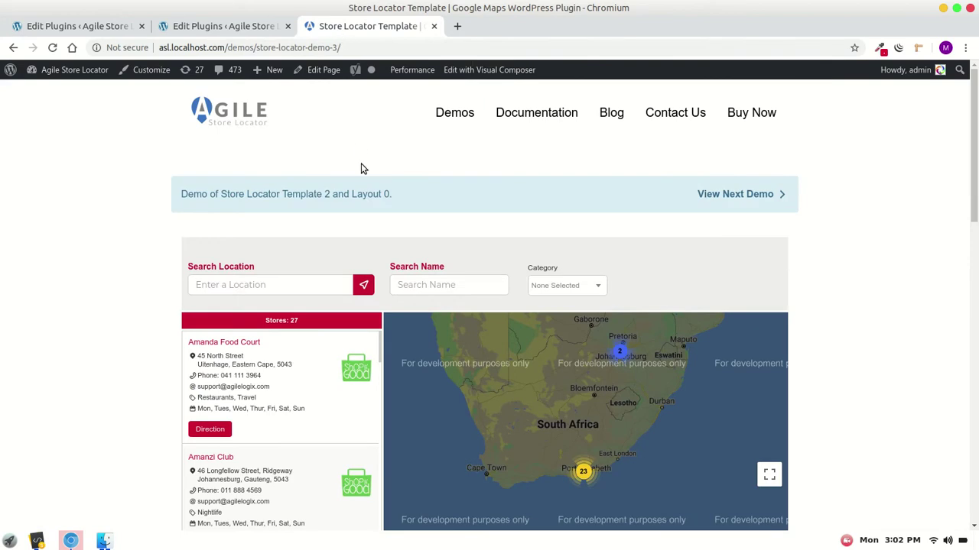
pyautogui.hotkey('ctrl', 'r')
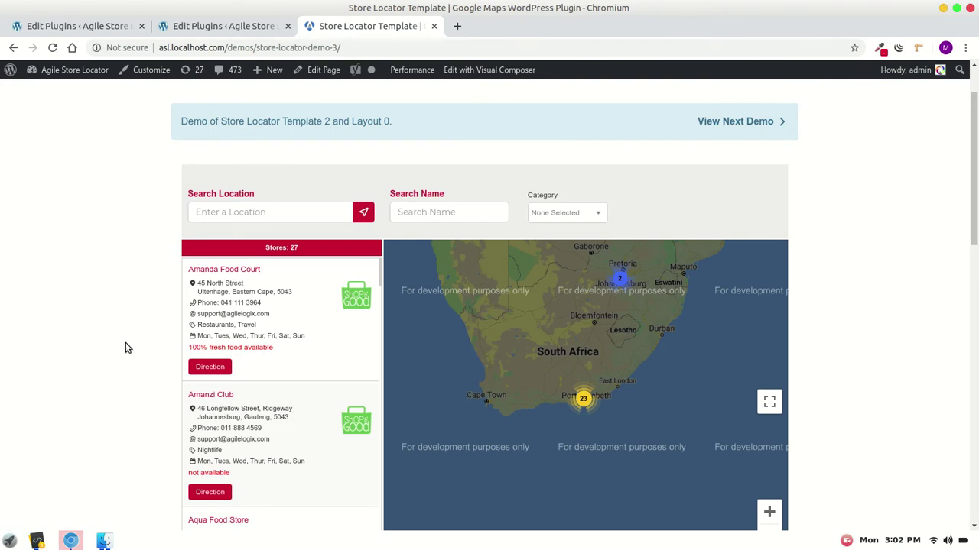
# Duplicate the description conditional block (lines 238–240) directly below itself
pyautogui.click(110, 28)
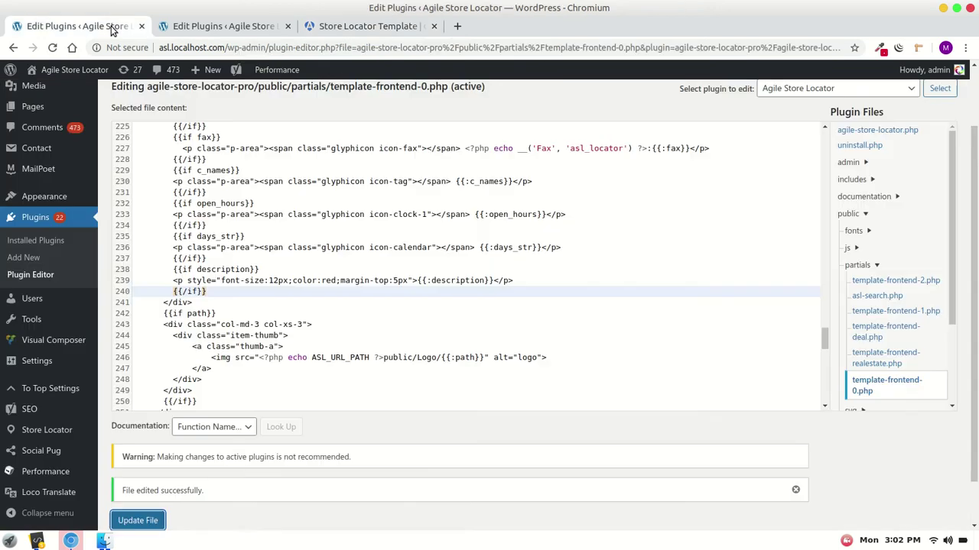
pyautogui.doubleClick(208, 270)
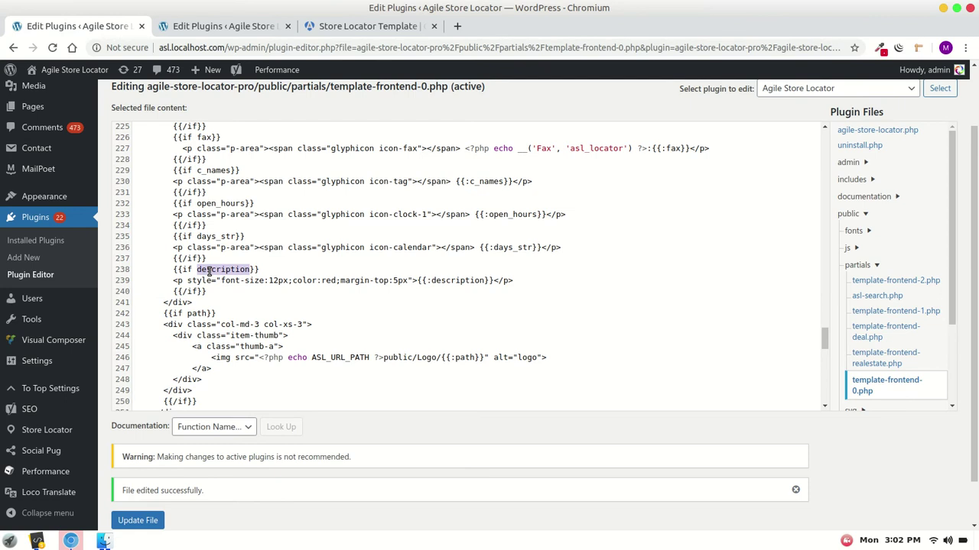
pyautogui.press('Right')
pyautogui.hotkey('shift', 'Down')
pyautogui.hotkey('shift', 'Down')
pyautogui.hotkey('shift', 'Left')
pyautogui.hotkey('shift', 'Left')
pyautogui.hotkey('shift', 'Left')
pyautogui.hotkey('shift', 'Left')
pyautogui.hotkey('shift', 'Left')
pyautogui.hotkey('shift', 'Left')
pyautogui.hotkey('shift', 'Left')
pyautogui.hotkey('shift', 'Left')
pyautogui.hotkey('shift', 'Left')
pyautogui.hotkey('shift', 'Left')
pyautogui.hotkey('shift', 'Left')
pyautogui.hotkey('ctrl', 'c')
pyautogui.press('Right')
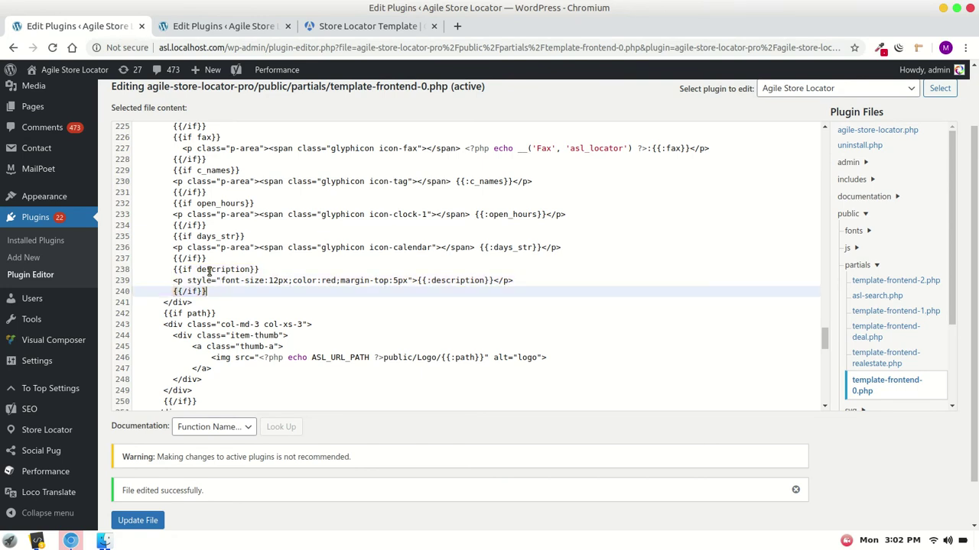
pyautogui.press('Return')
pyautogui.hotkey('ctrl', 'v')
pyautogui.press('Up')
pyautogui.press('Up')
# In the copy, rename description to description_2 in both places and change red to #ccc
pyautogui.hotkey('ctrl', 'Right')
pyautogui.write('_2')
pyautogui.press('Down')
pyautogui.hotkey('shift', 'ctrl', 'Right')
pyautogui.hotkey('shift', 'ctrl', 'Right')
pyautogui.hotkey('shift', 'ctrl', 'Right')
pyautogui.hotkey('shift', 'ctrl', 'Right')
pyautogui.hotkey('shift', 'ctrl', 'Right')
pyautogui.hotkey('shift', 'ctrl', 'Right')
pyautogui.hotkey('shift', 'ctrl', 'Right')
pyautogui.hotkey('shift', 'ctrl', 'Right')
pyautogui.press('Right')
pyautogui.hotkey('shift', 'ctrl', 'Right')
pyautogui.press('Right')
pyautogui.press('Left')
pyautogui.press('Left')
pyautogui.write('_2')
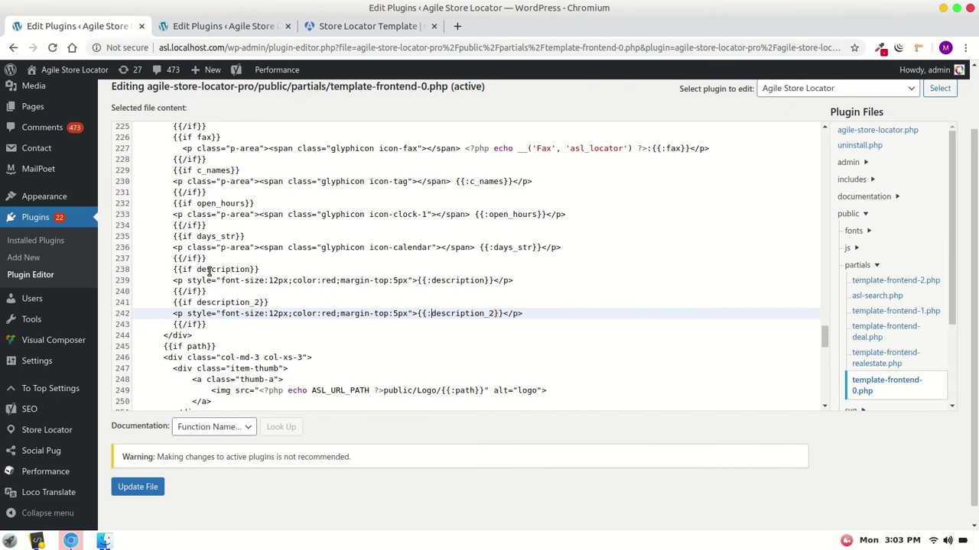
pyautogui.hotkey('ctrl', 'shift', 'Right')
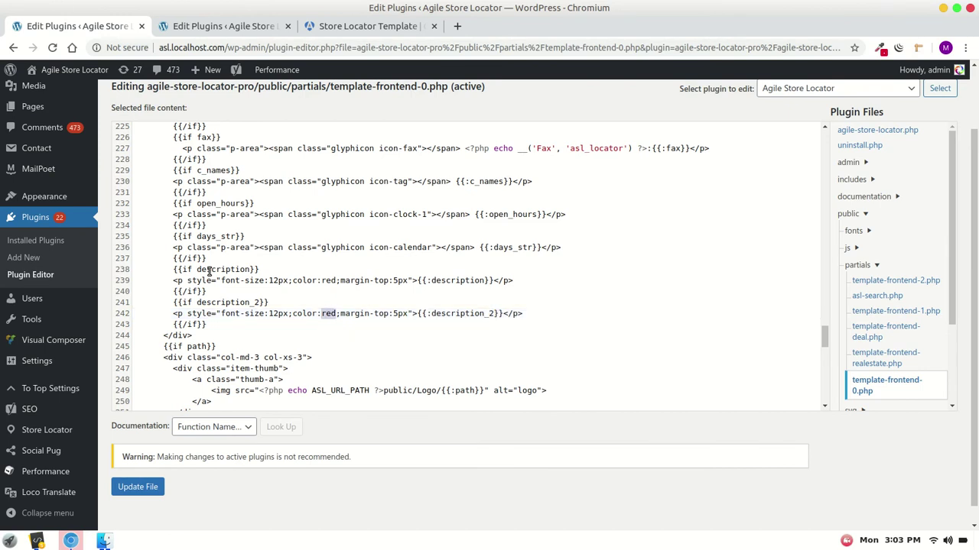
pyautogui.write('#ccc')
# Save, check the faint #ccc text in the demo, then select ccc on line 242
pyautogui.click(145, 487)
pyautogui.click(349, 28)
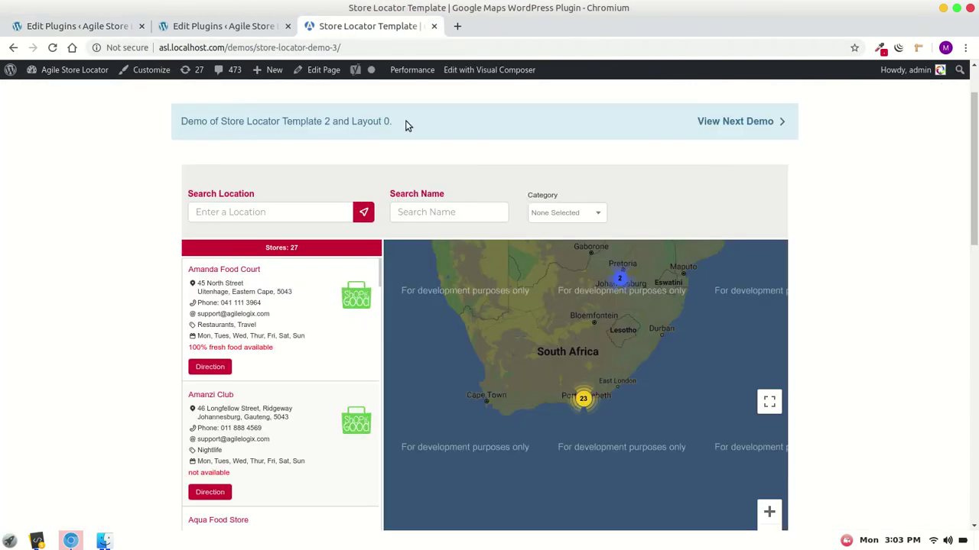
pyautogui.hotkey('ctrl', 'r')
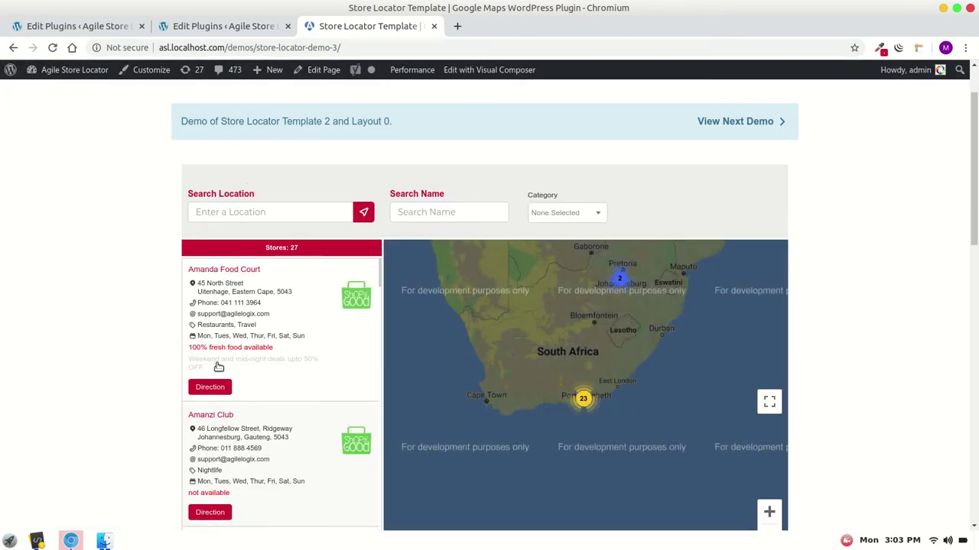
pyautogui.click(206, 26)
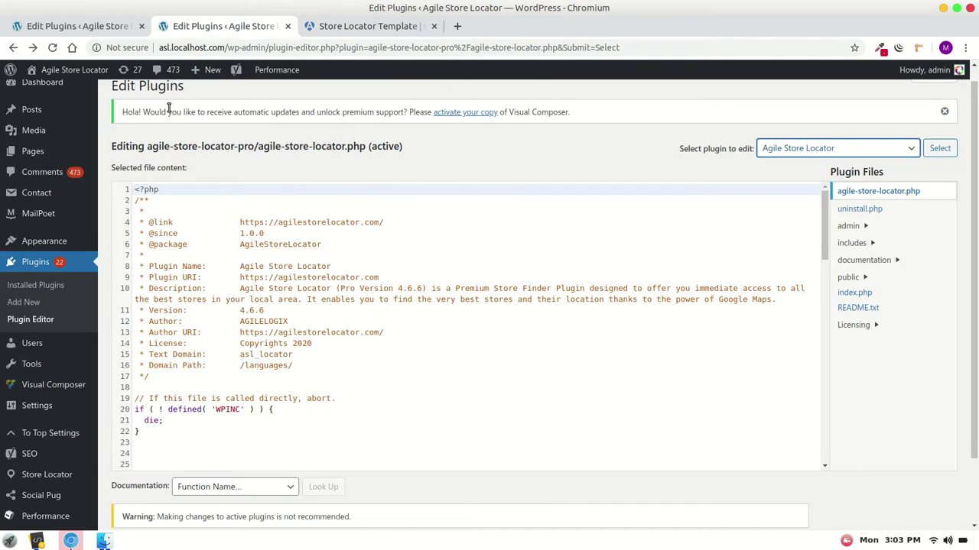
pyautogui.click(91, 28)
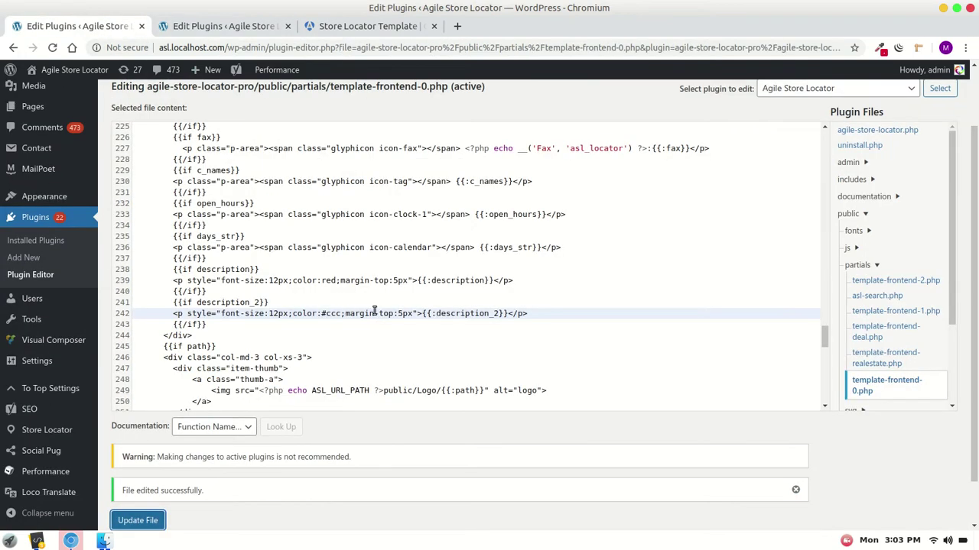
pyautogui.doubleClick(332, 316)
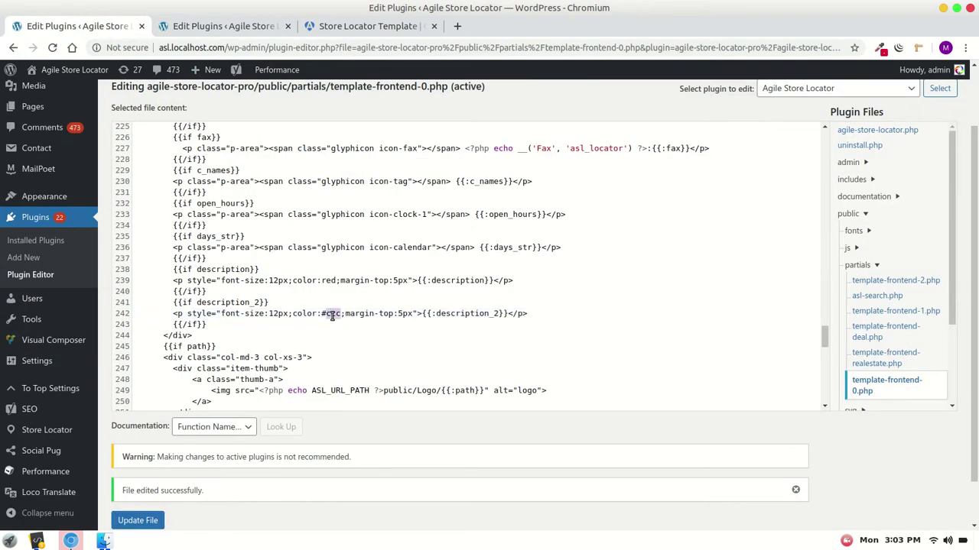
# Change the colour to #777, save, reload the demo and open Amanda Food Court's info box
pyautogui.write('777')
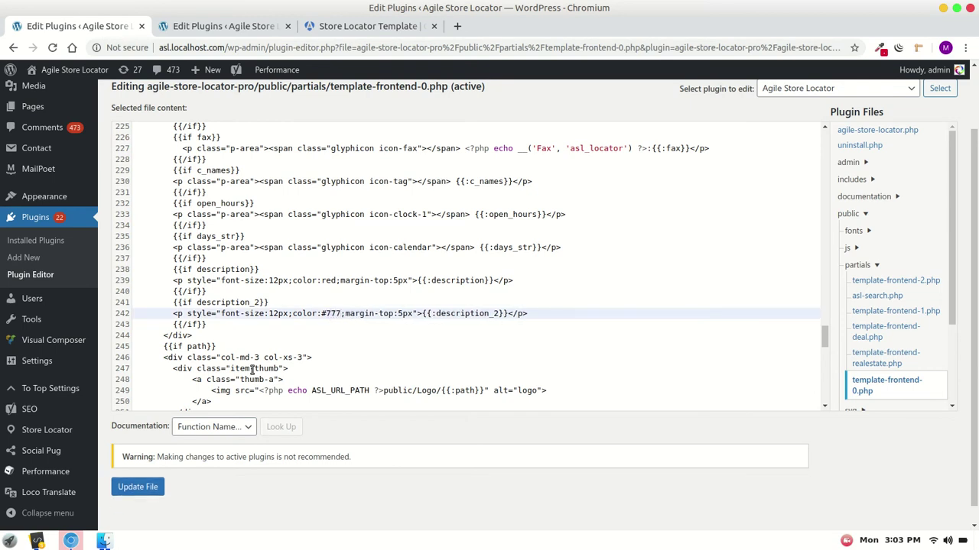
pyautogui.click(147, 486)
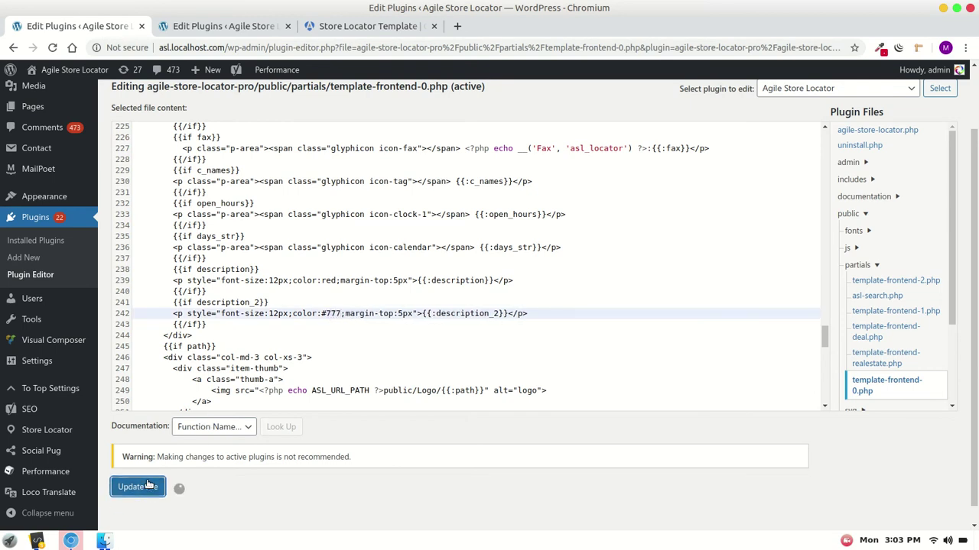
pyautogui.click(339, 28)
pyautogui.hotkey('ctrl', 'r')
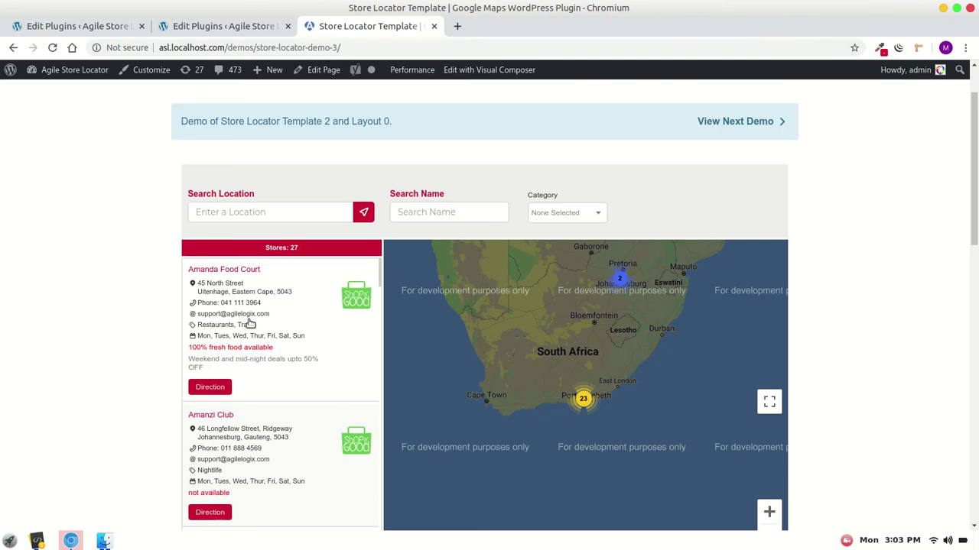
pyautogui.click(300, 308)
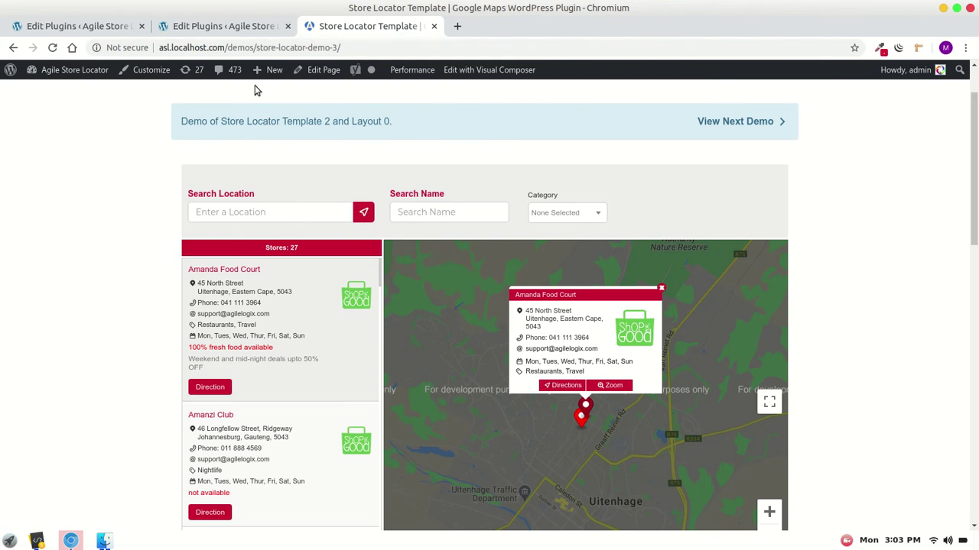
# Scroll the template to the asl_too_tip info box script and select lines 306–307 by the distance div
pyautogui.click(86, 26)
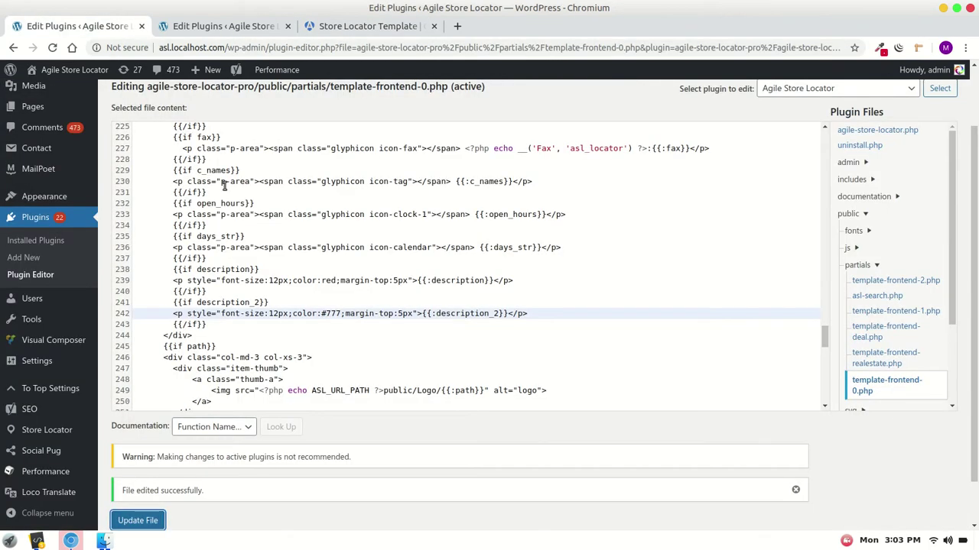
pyautogui.scroll(3, 224, 186)
pyautogui.scroll(-3, 224, 186)
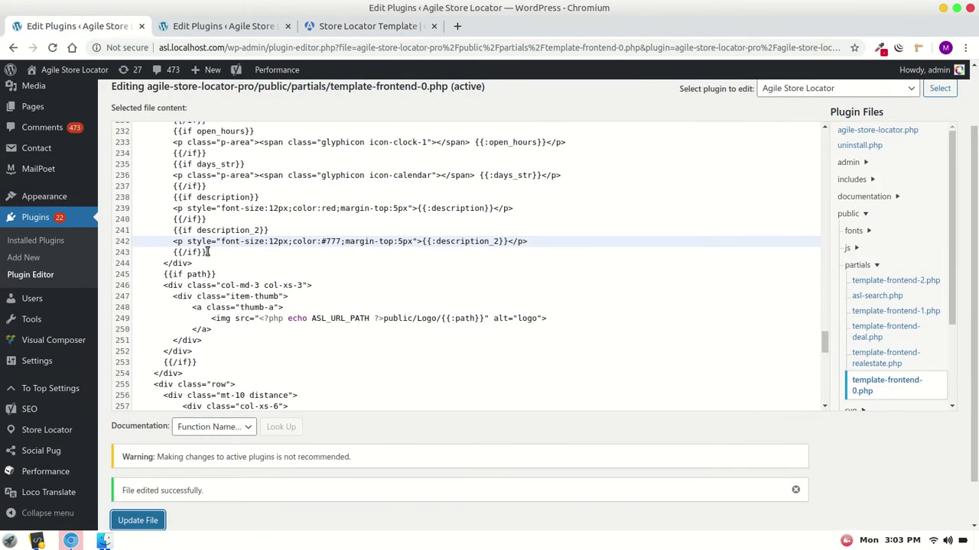
pyautogui.scroll(4, 222, 198)
pyautogui.scroll(5, 222, 197)
pyautogui.scroll(3, 222, 197)
pyautogui.scroll(3, 222, 197)
pyautogui.scroll(-2, 222, 198)
pyautogui.scroll(-8, 221, 198)
pyautogui.scroll(-5, 221, 199)
pyautogui.scroll(-4, 222, 199)
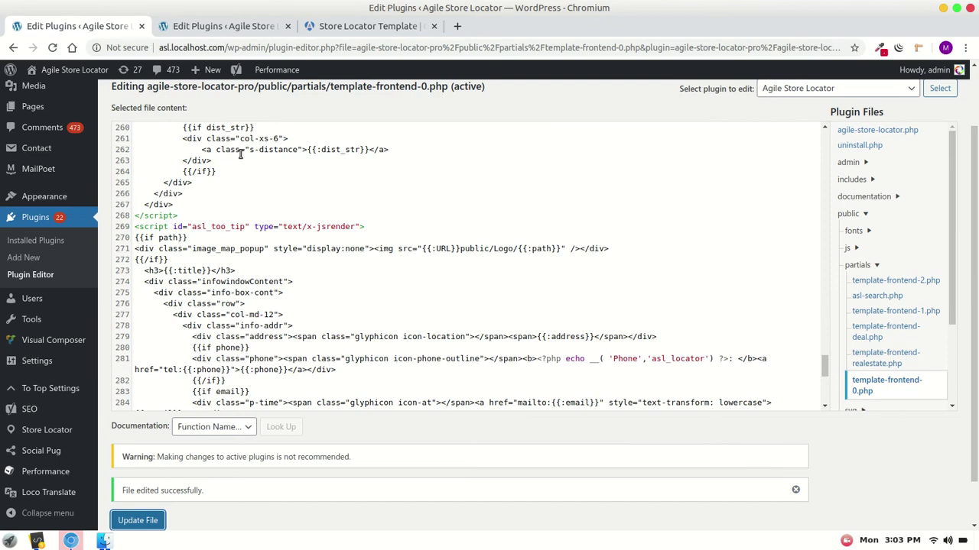
pyautogui.scroll(-3, 241, 153)
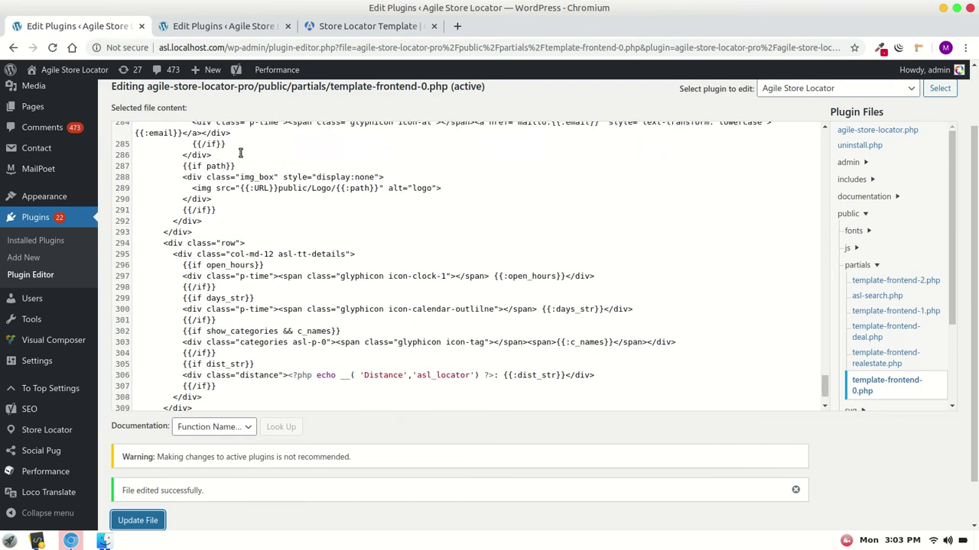
pyautogui.scroll(-1, 222, 262)
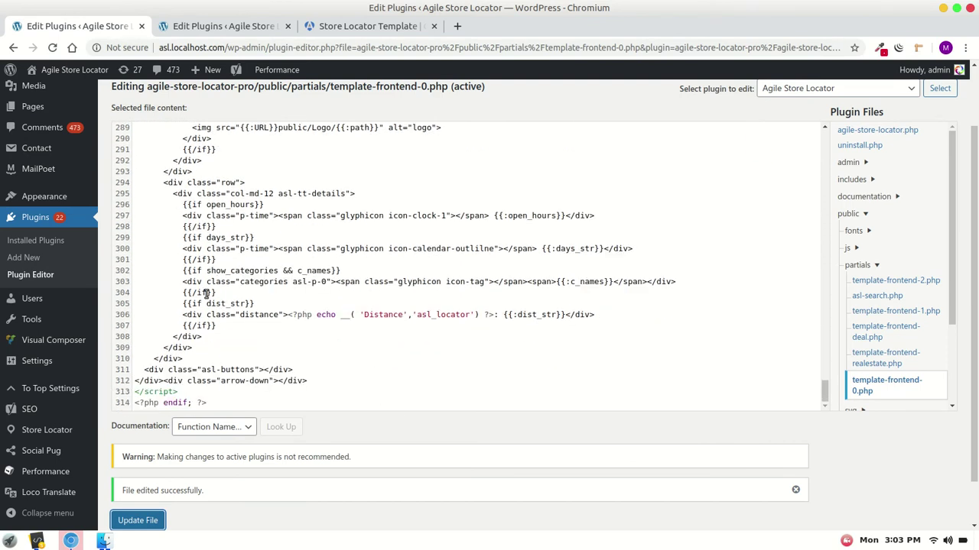
pyautogui.scroll(1, 206, 295)
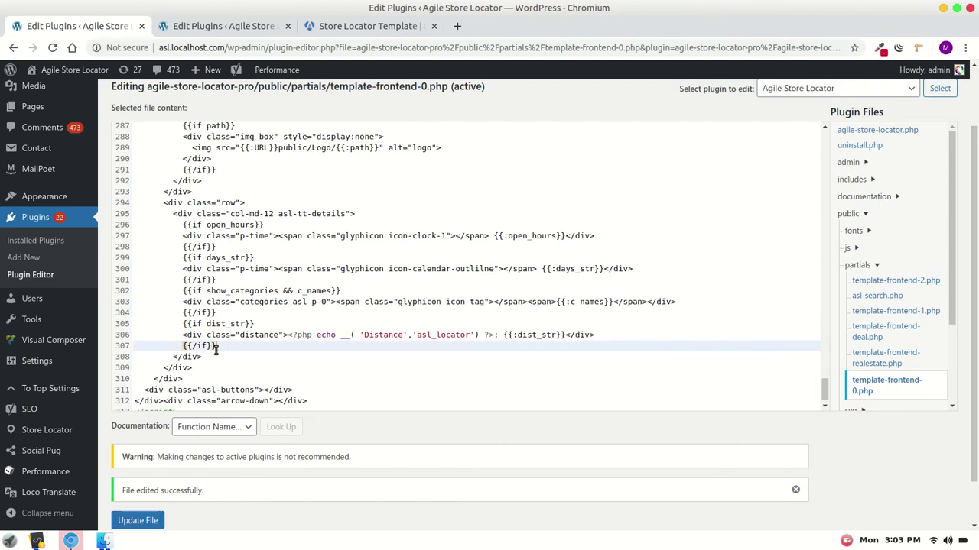
pyautogui.moveTo(217, 335); pyautogui.dragTo(217, 348)
# Below the info box's distance block, add an empty {{if description}} … {{/if}} block
pyautogui.click(216, 348)
pyautogui.press('Return')
pyautogui.press('Return')
pyautogui.press('Up')
pyautogui.write('{{if description')
pyautogui.press('Down')
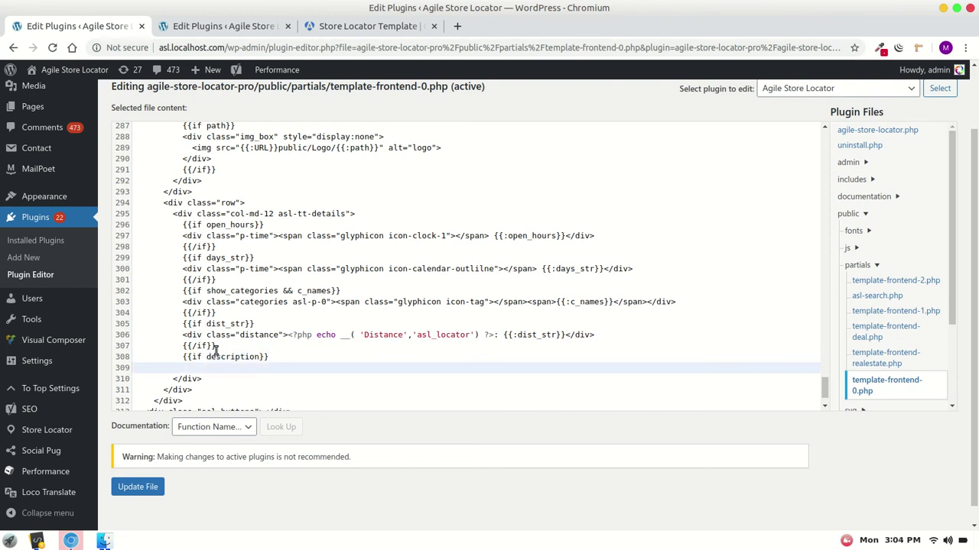
pyautogui.write('{{/if')
pyautogui.press('Up')
pyautogui.press('Up')
pyautogui.press('Down')
pyautogui.press('Down')
pyautogui.press('Up')
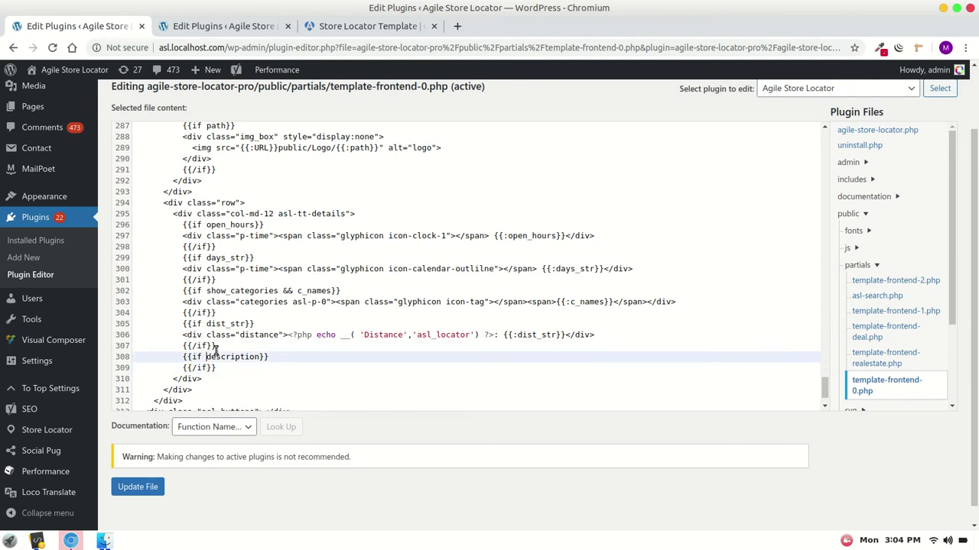
pyautogui.press('End')
pyautogui.press('Return')
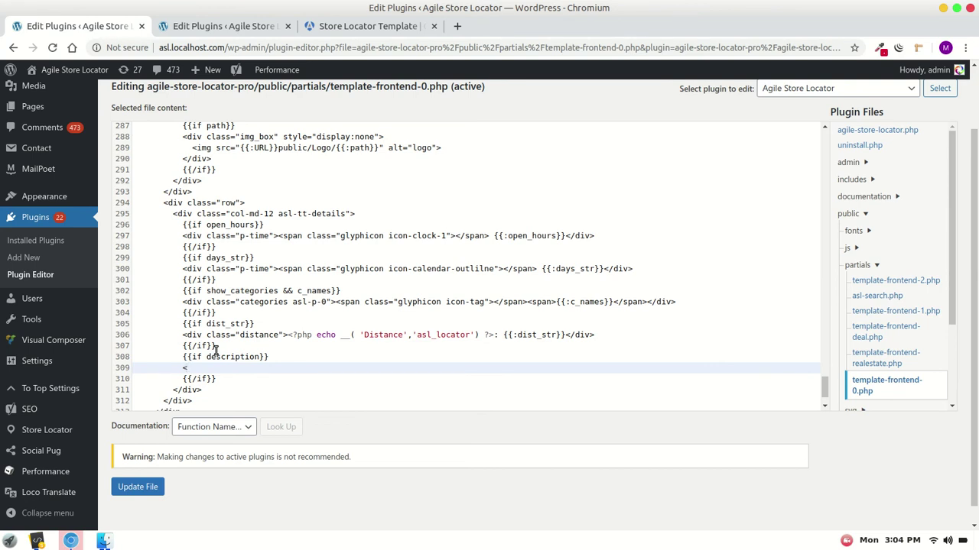
# Inside it, add a div showing {{:description}} with class "color:red;font-size:12px;"
pyautogui.write('div ')
pyautogui.write('div')
pyautogui.press('Left')
pyautogui.press('Left')
pyautogui.press('Left')
pyautogui.write('{{:description')
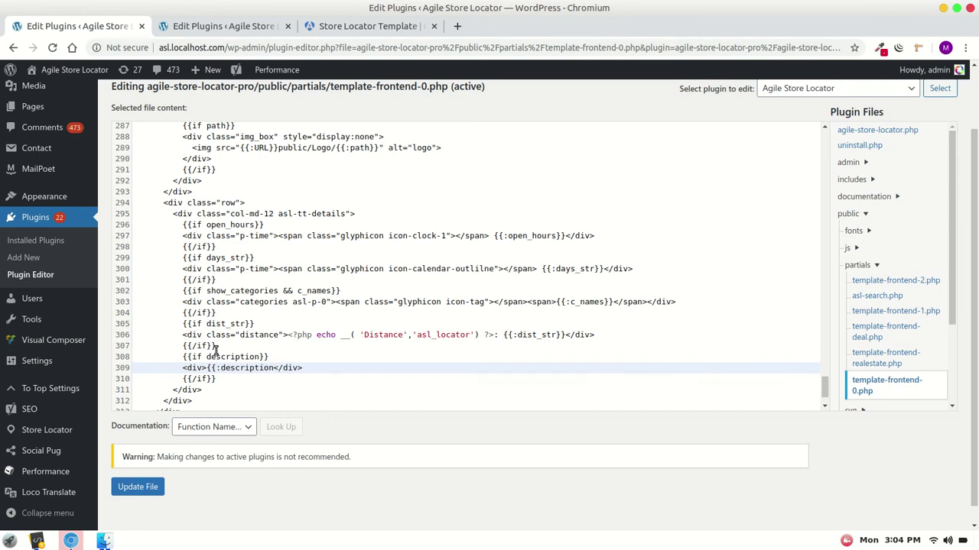
pyautogui.write('}}')
pyautogui.write(' class="')
pyautogui.write('color')
pyautogui.write(':')
pyautogui.click(217, 348)
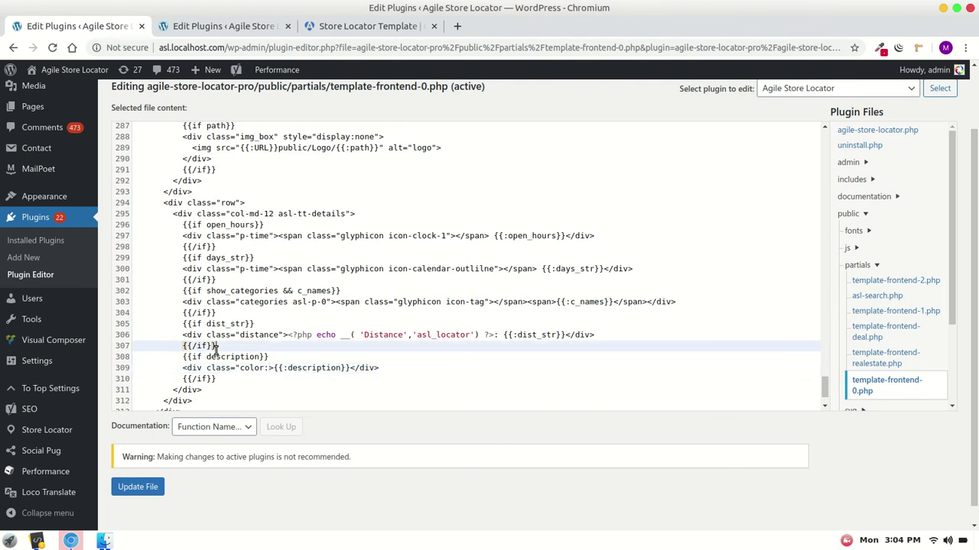
pyautogui.write('red')
pyautogui.hotkey('ctrl', 'z')
pyautogui.hotkey('ctrl', 'z')
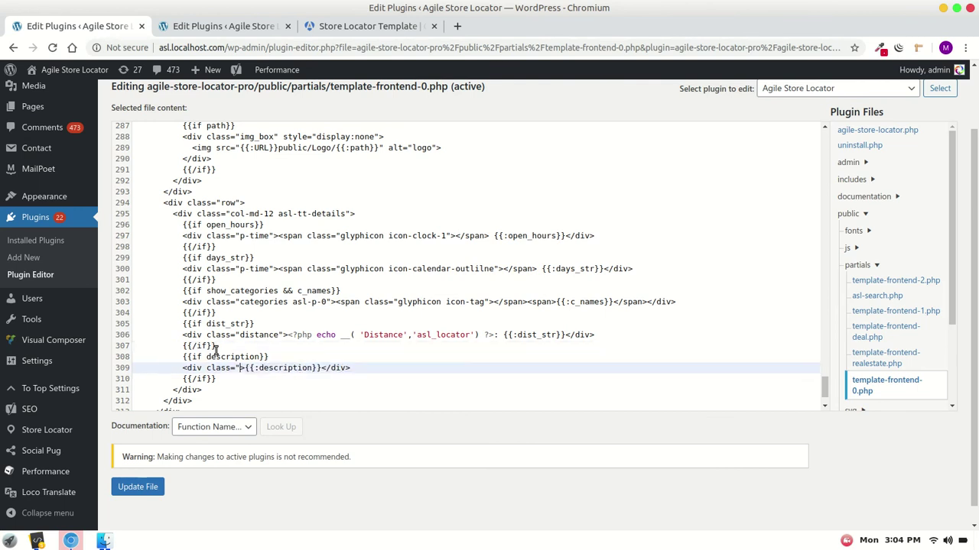
pyautogui.write("color:red'")
pyautogui.press('BackSpace')
pyautogui.write('"color:red;')
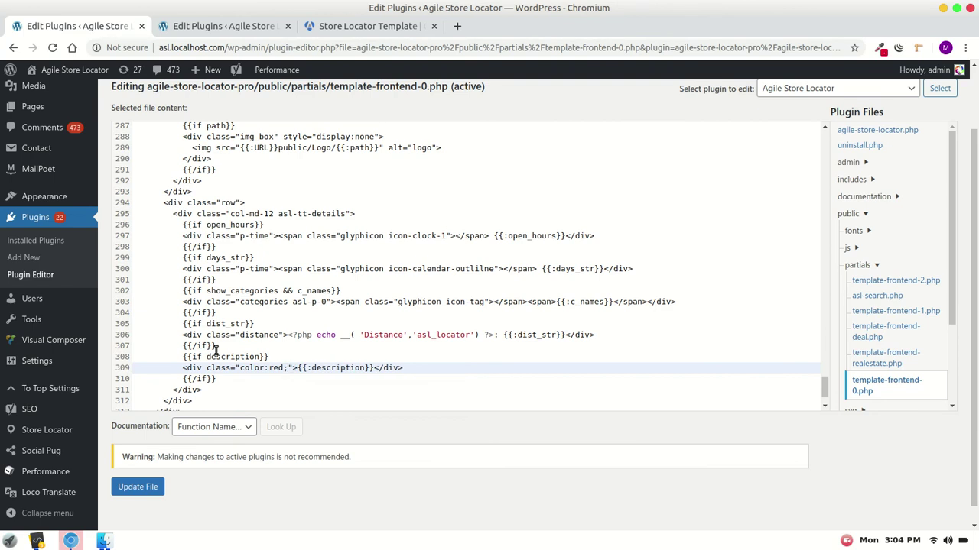
pyautogui.write('font-size:12px;')
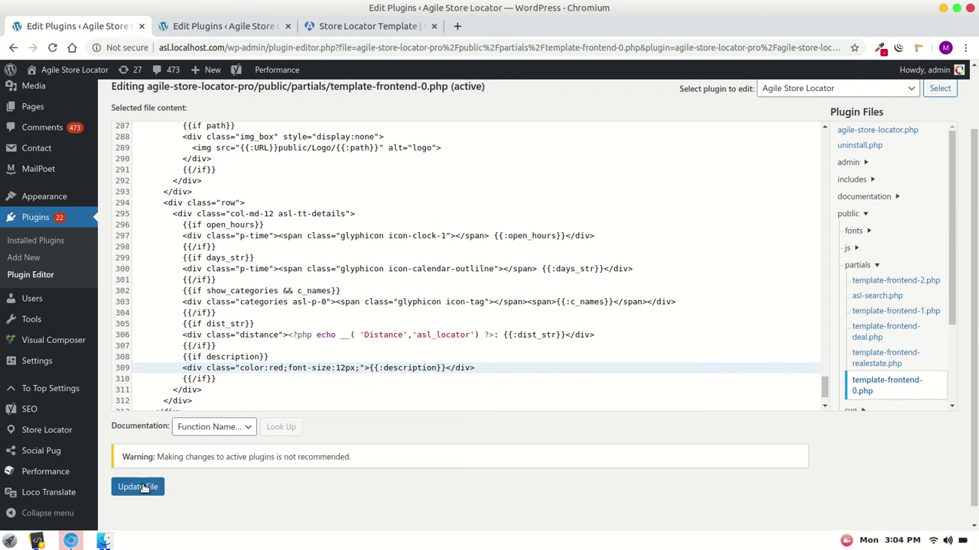
# Save the template and check Amanda Food Court's map info box on the reloaded demo
pyautogui.click(142, 487)
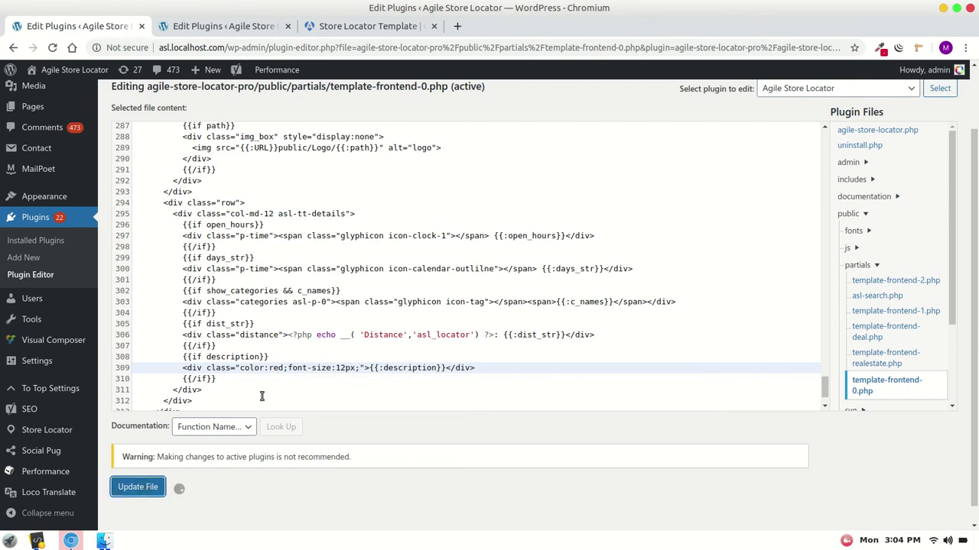
pyautogui.click(348, 31)
pyautogui.hotkey('ctrl', 'r')
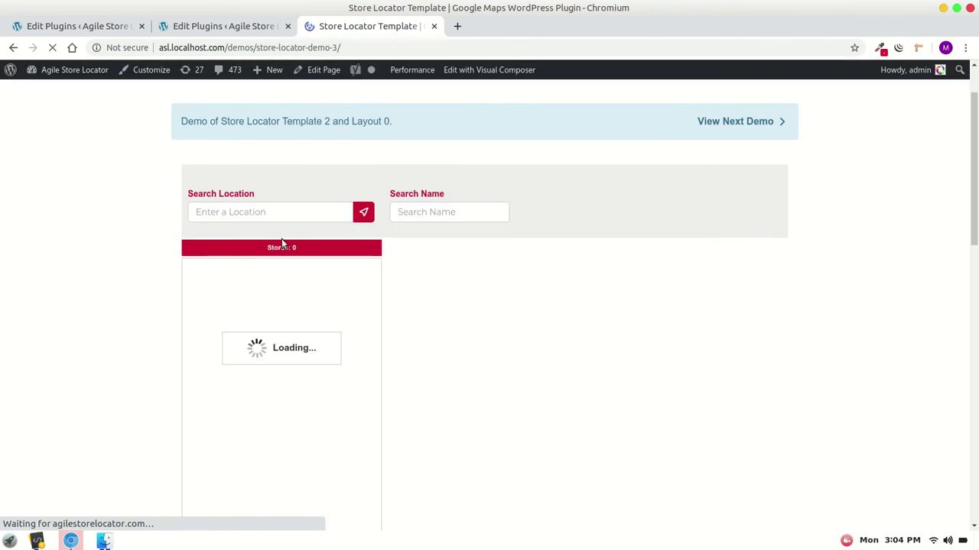
pyautogui.click(314, 284)
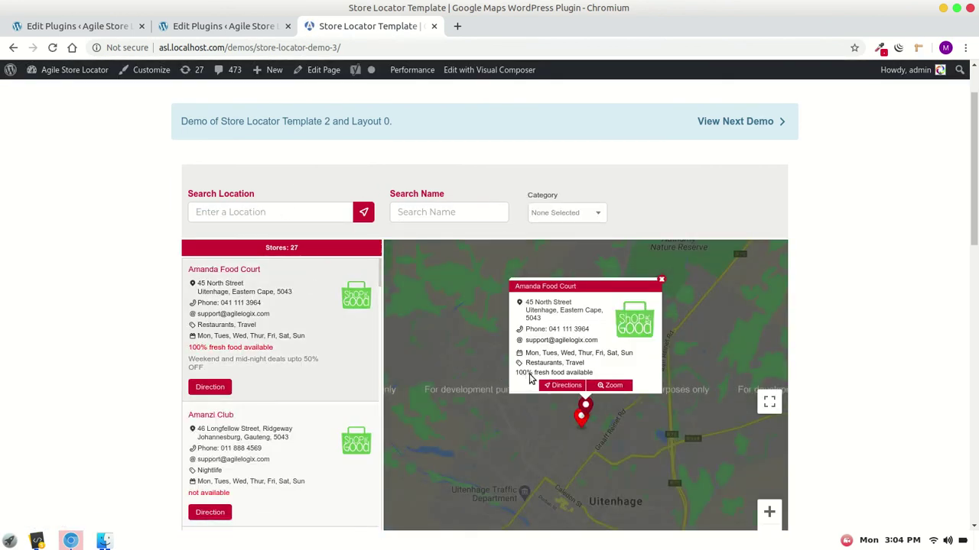
pyautogui.click(80, 28)
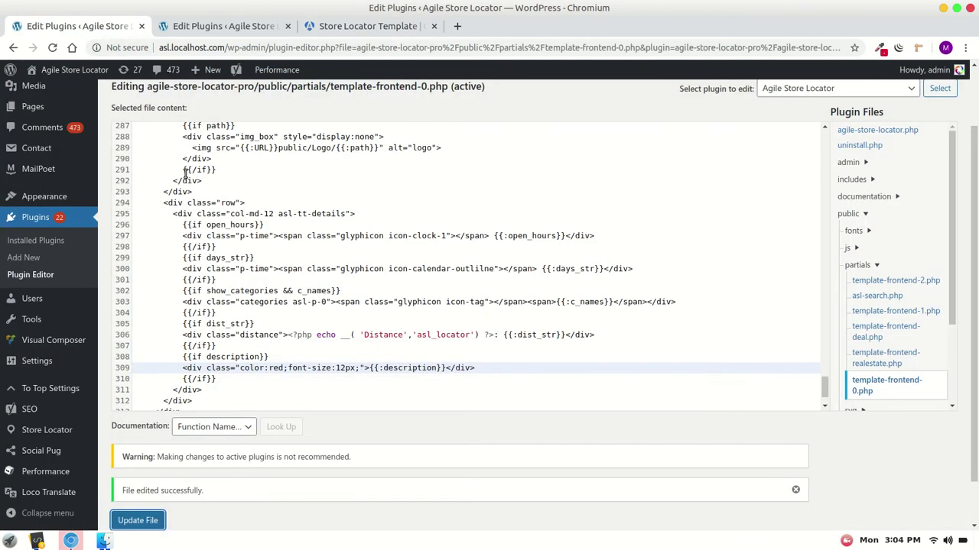
# Change 'class' to 'style' on line 309, save, and recheck Amanda Food Court's info box
pyautogui.doubleClick(223, 369)
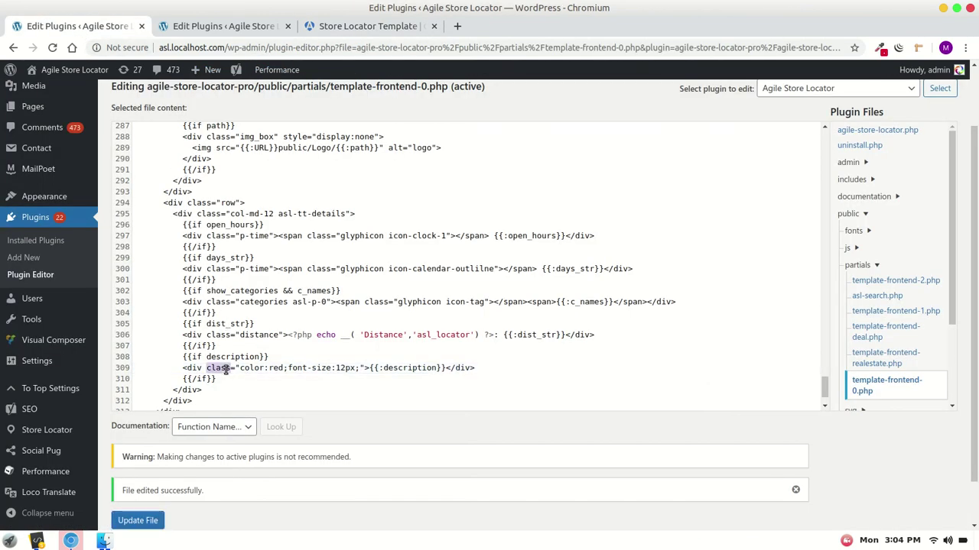
pyautogui.write('style')
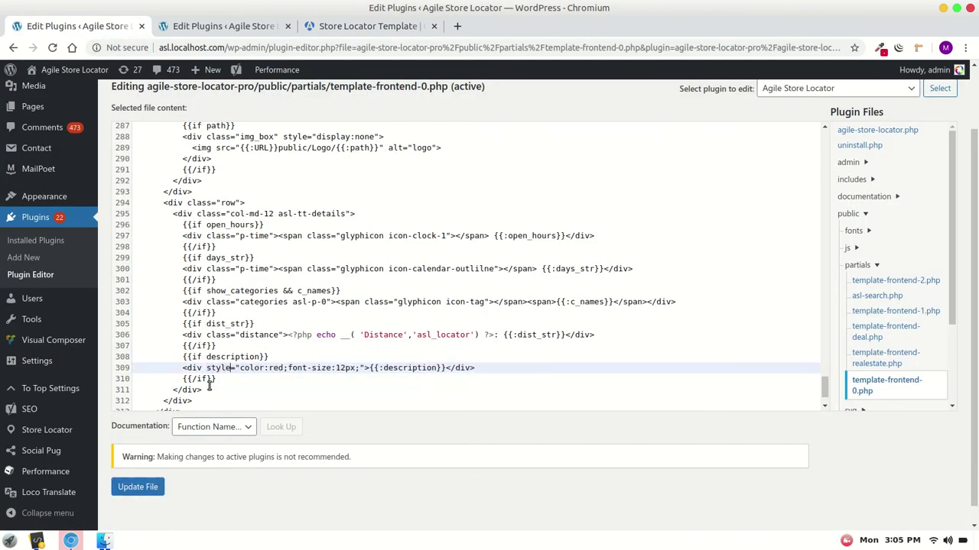
pyautogui.click(138, 487)
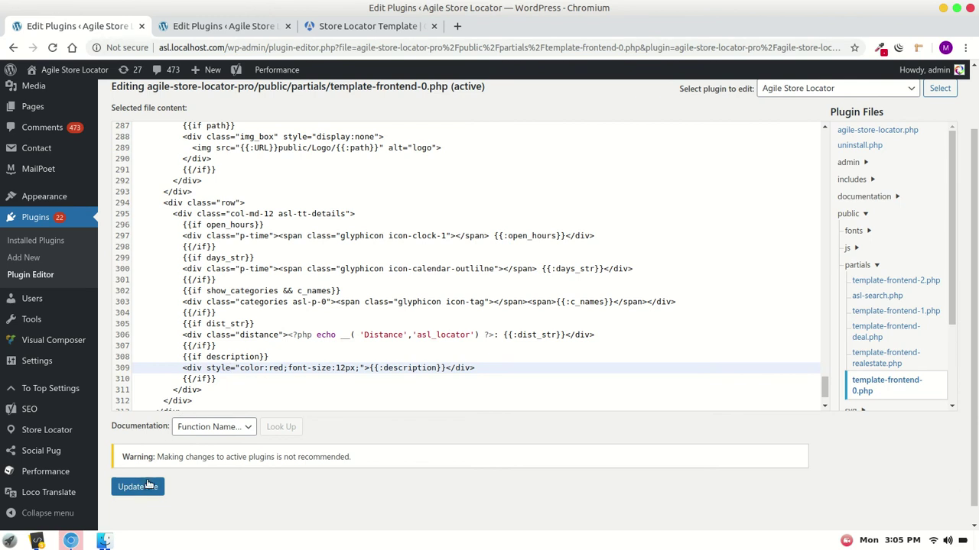
pyautogui.click(348, 32)
pyautogui.hotkey('ctrl', 'r')
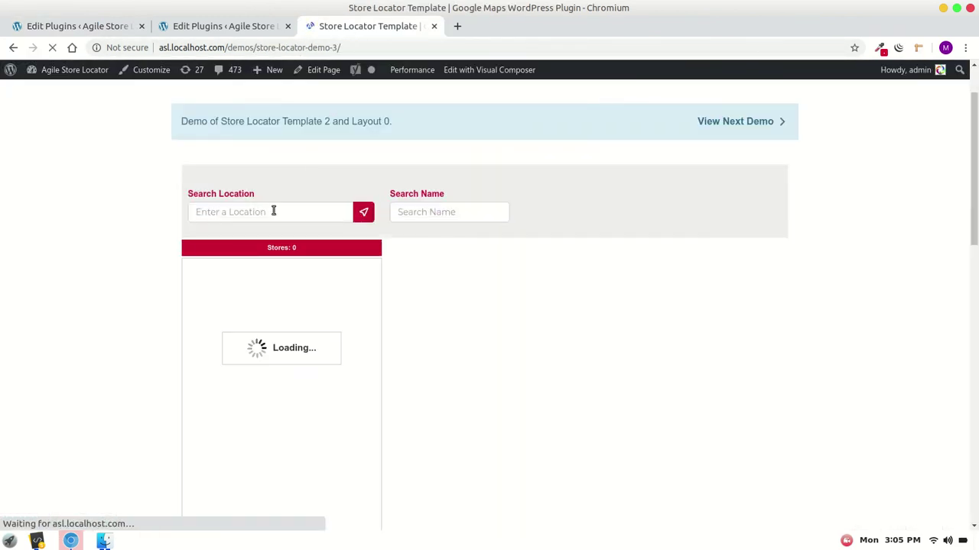
pyautogui.click(309, 270)
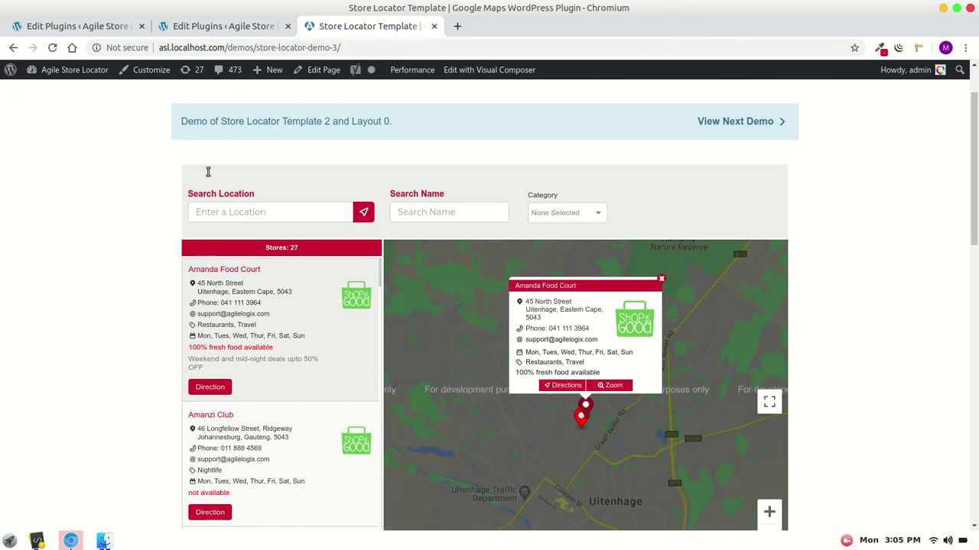
pyautogui.click(93, 25)
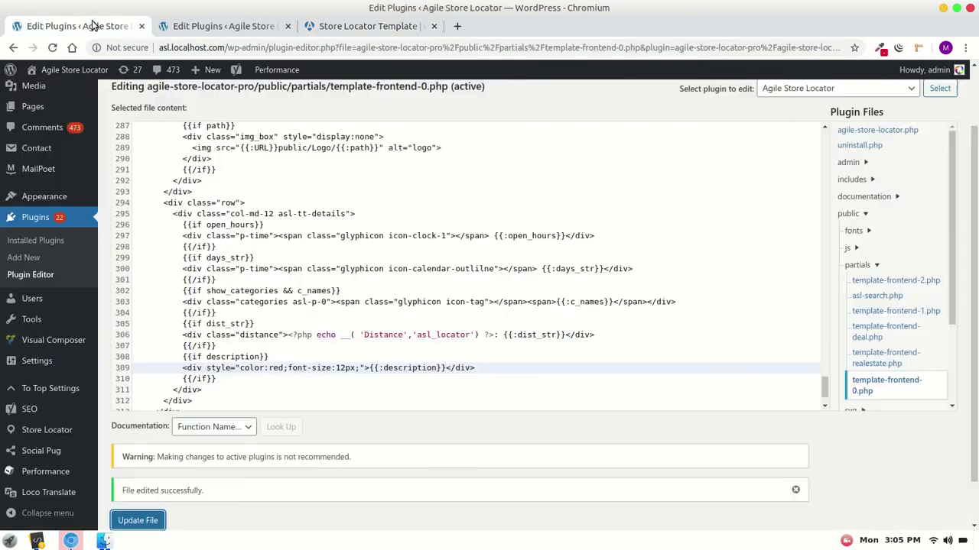
# Insert '!important' after color:red on line 309 and save the template
pyautogui.click(239, 368)
pyautogui.press('Right')
pyautogui.press('Right')
pyautogui.press('Right')
pyautogui.hotkey('shift', 'ctrl', 'Right')
pyautogui.hotkey('shift', 'ctrl', 'Right')
pyautogui.hotkey('shift', 'ctrl', 'Right')
pyautogui.press('Left')
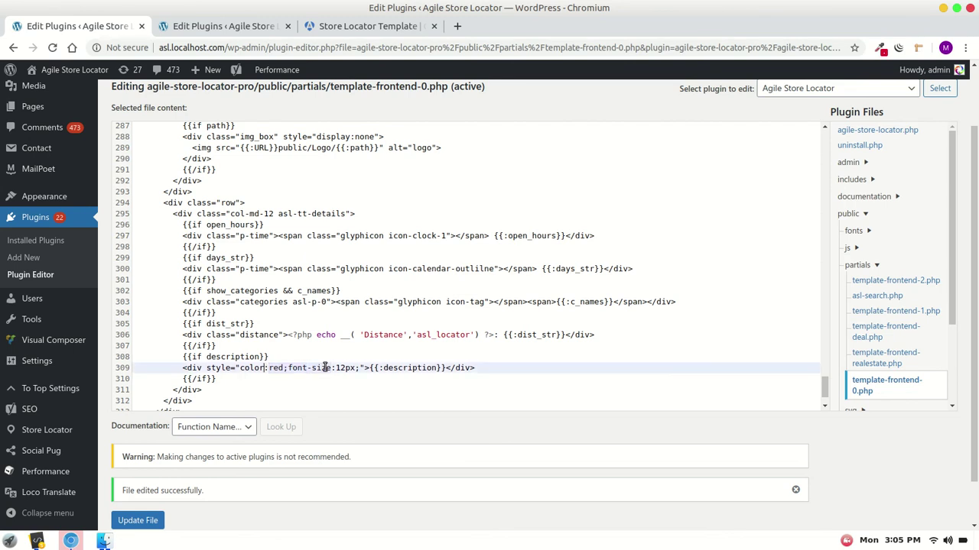
pyautogui.hotkey('ctrl', 'Left')
pyautogui.hotkey('shift', 'ctrl', 'Right')
pyautogui.hotkey('shift', 'Right')
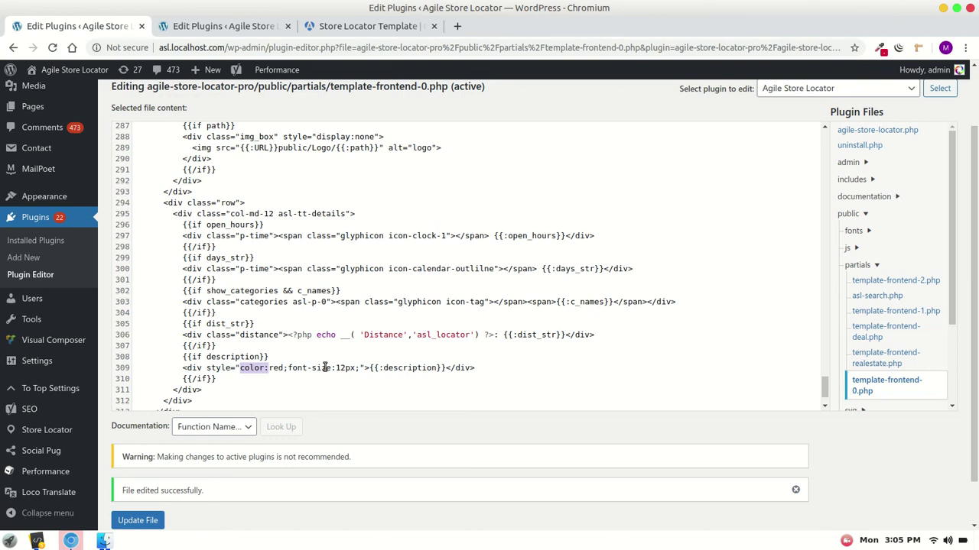
pyautogui.press('Right')
pyautogui.press('Right')
pyautogui.press('Right')
pyautogui.write('!')
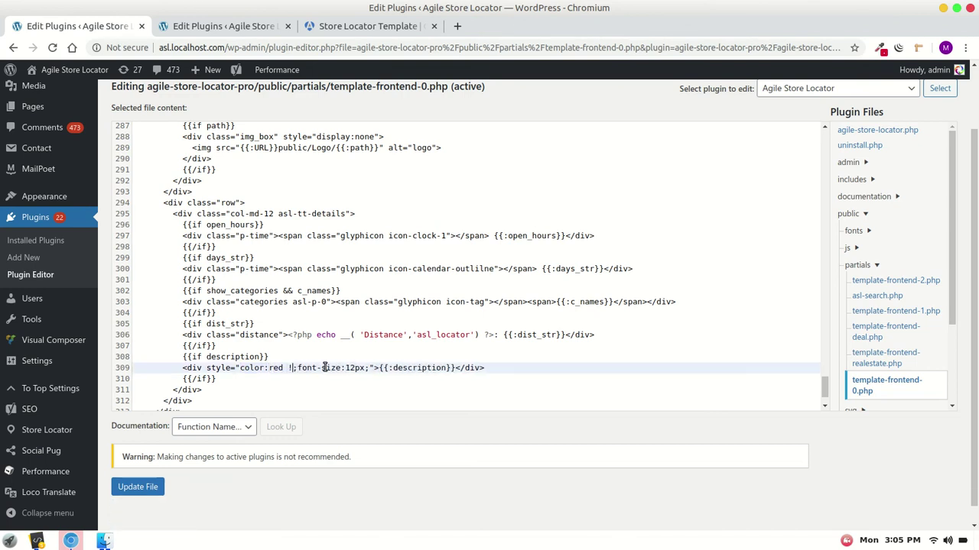
pyautogui.write('important')
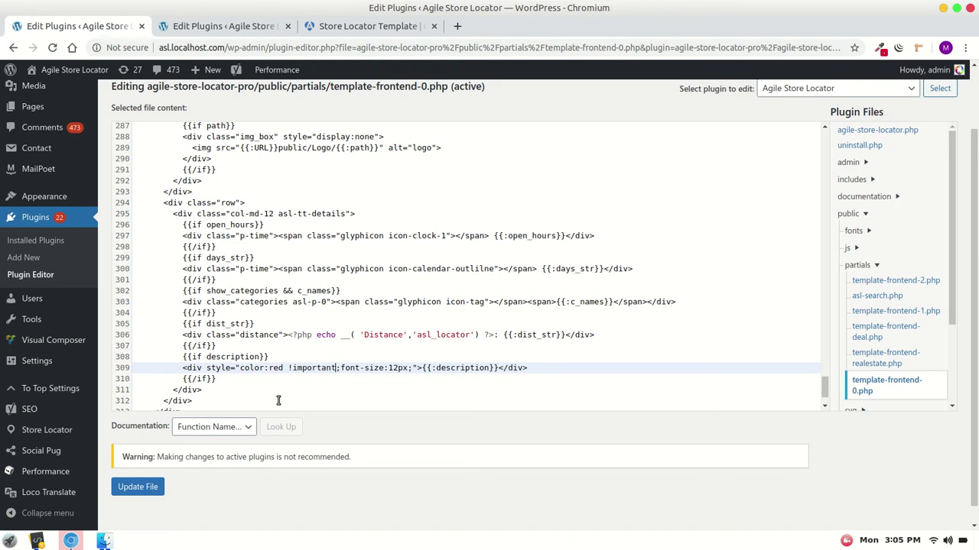
pyautogui.click(143, 487)
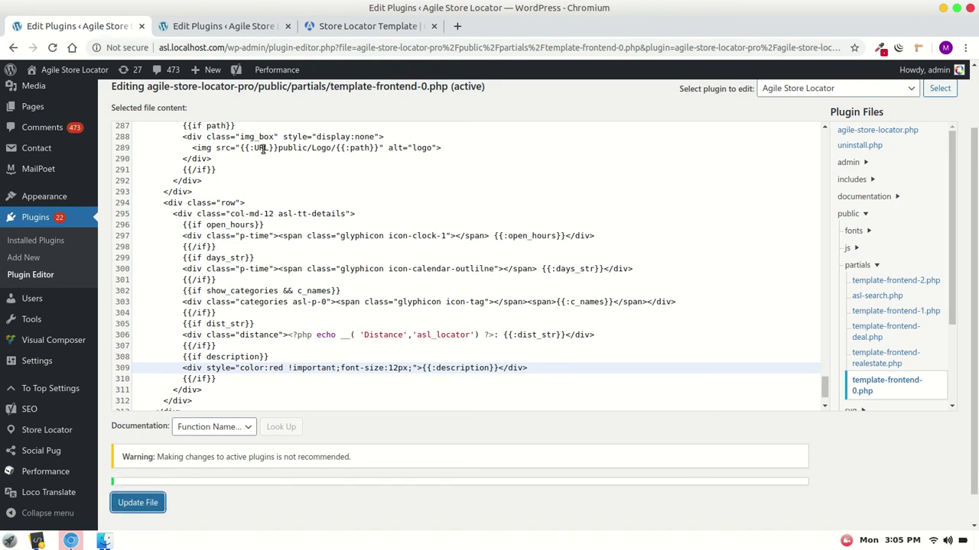
# Reload the store locator demo page to check the result, then return to the editor
pyautogui.click(195, 25)
pyautogui.click(370, 25)
pyautogui.hotkey('ctrl', 'r')
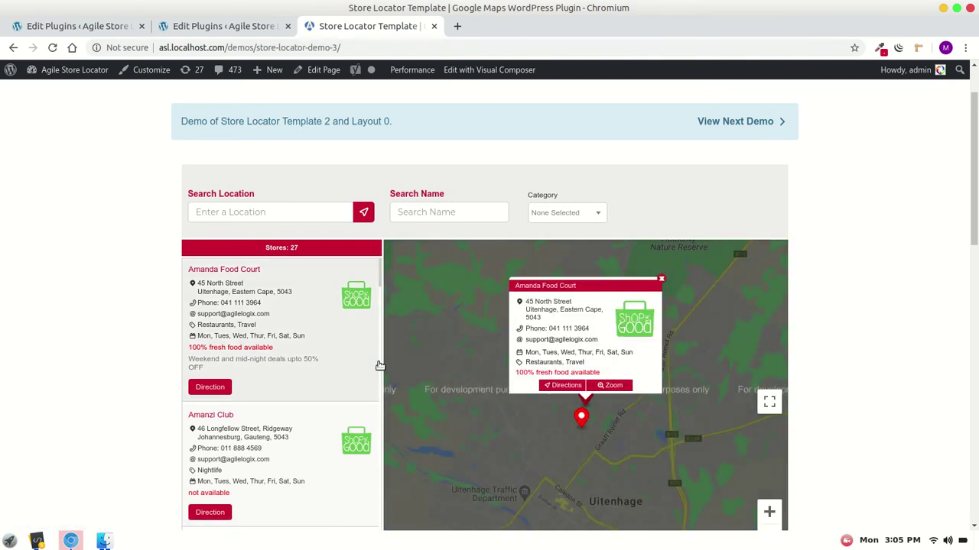
pyautogui.click(84, 26)
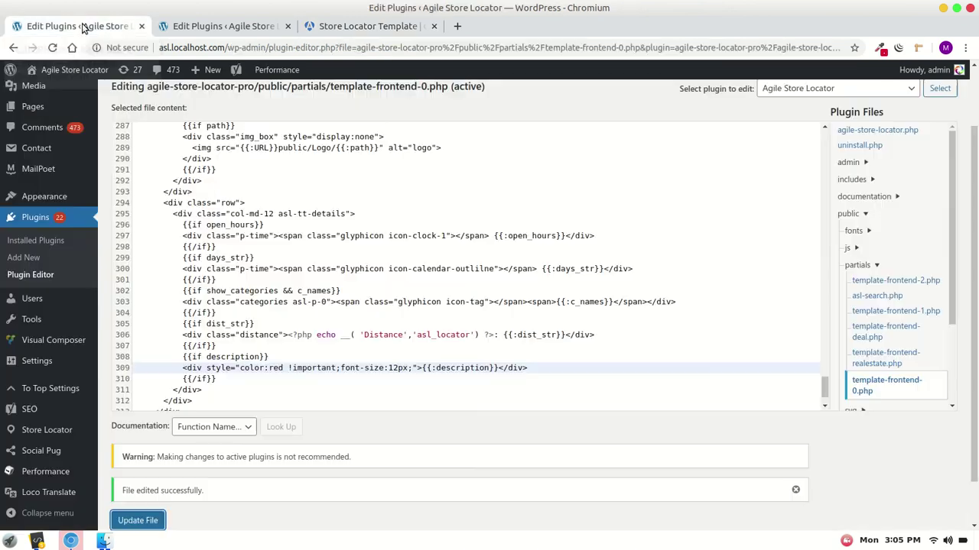
# Duplicate the description block (lines 308–310) directly below itself
pyautogui.click(225, 381)
pyautogui.hotkey('shift', 'Up')
pyautogui.hotkey('shift', 'Up')
pyautogui.hotkey('shift', 'Home')
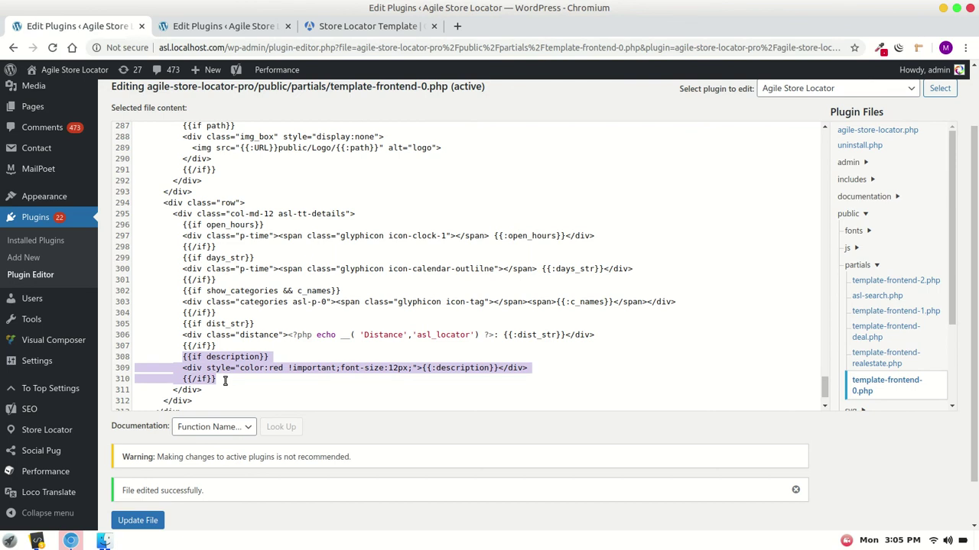
pyautogui.hotkey('ctrl', 'c')
pyautogui.press('End')
pyautogui.press('Return')
pyautogui.hotkey('ctrl', 'v')
# Rename the copy to description_2, change its colour from red to #777, and save
pyautogui.click(225, 381)
pyautogui.hotkey('ctrl', 'Right')
pyautogui.write('_2')
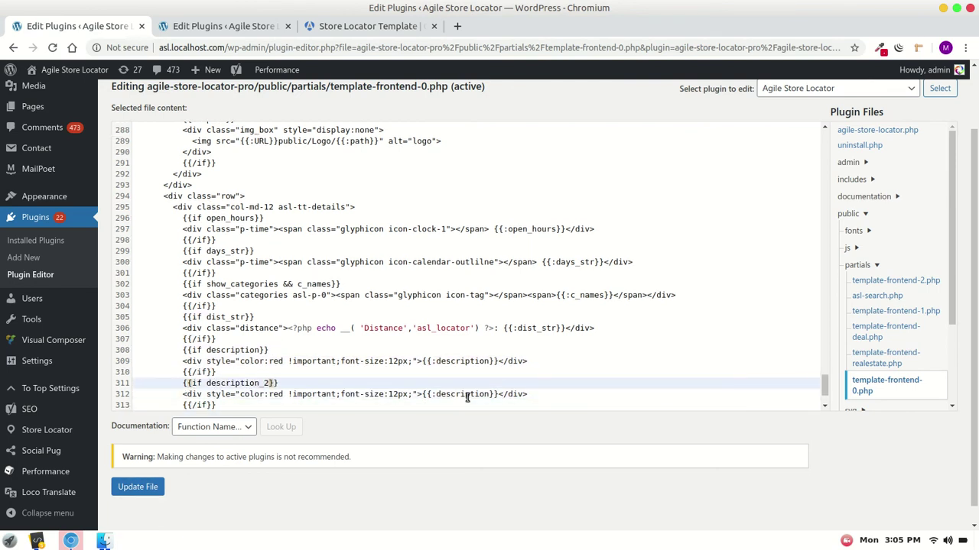
pyautogui.doubleClick(470, 394)
pyautogui.press('Right')
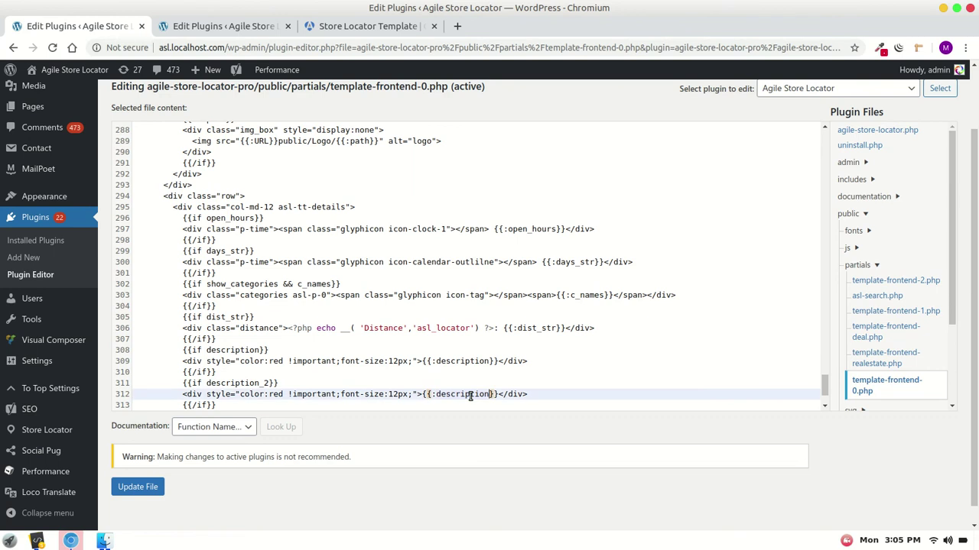
pyautogui.write('_2')
pyautogui.press('Left')
pyautogui.press('Left')
pyautogui.press('Left')
pyautogui.press('Left')
pyautogui.hotkey('ctrl', 'shift', 'Right')
pyautogui.write('#')
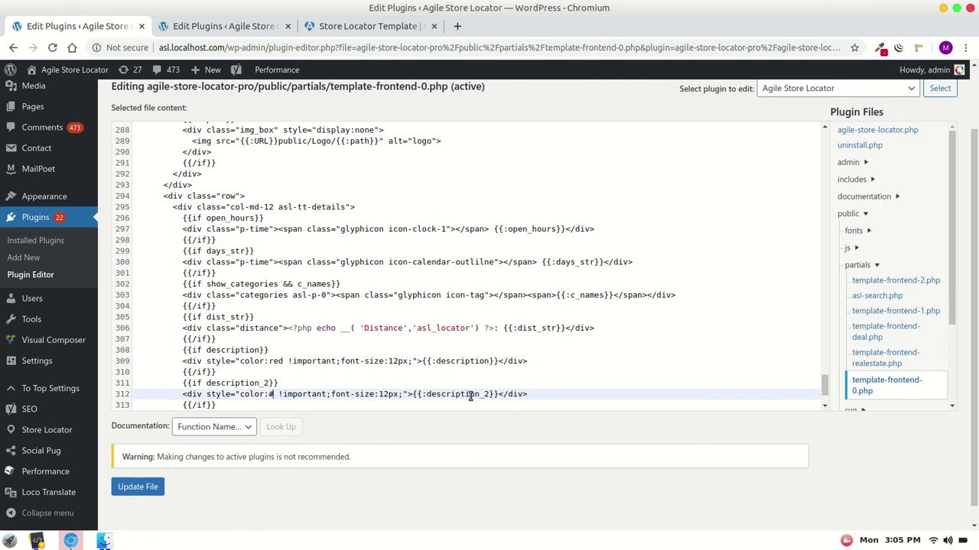
pyautogui.write('777')
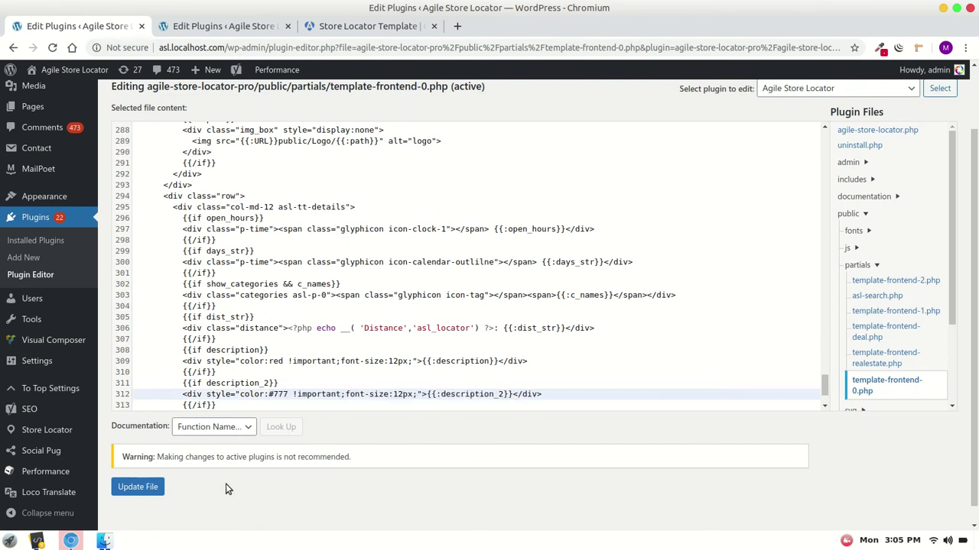
pyautogui.click(138, 487)
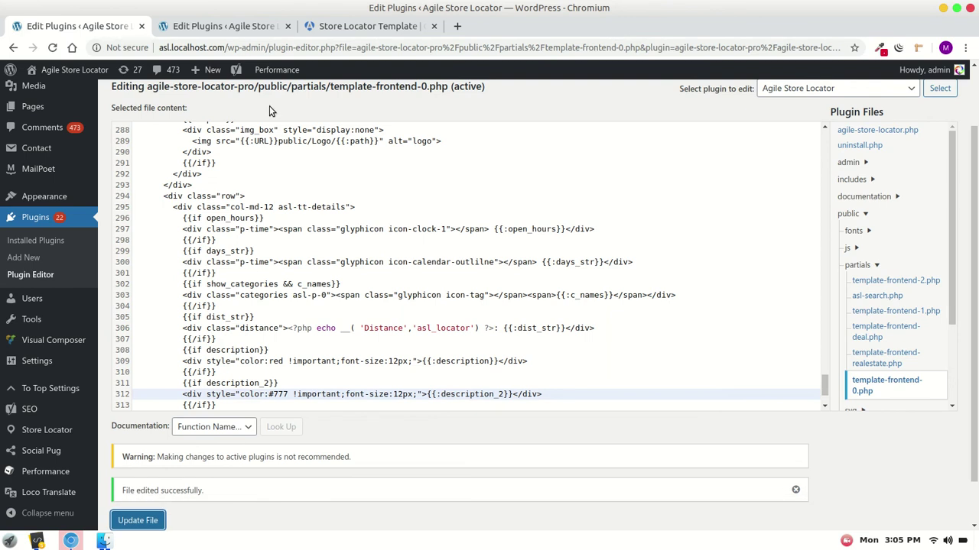
# Reload the demo and open Amanda Food Court's info box showing red and grey descriptions
pyautogui.click(325, 29)
pyautogui.press('F5')
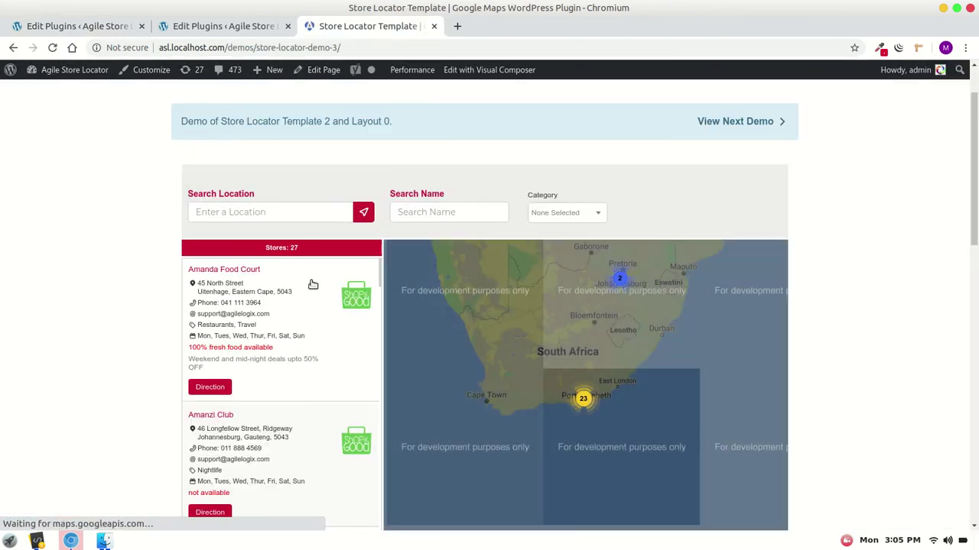
pyautogui.click(313, 286)
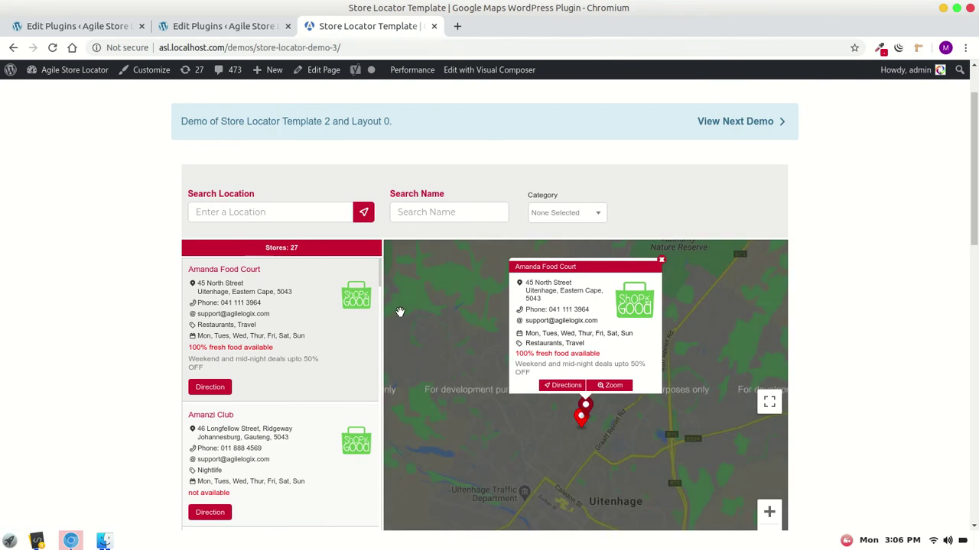